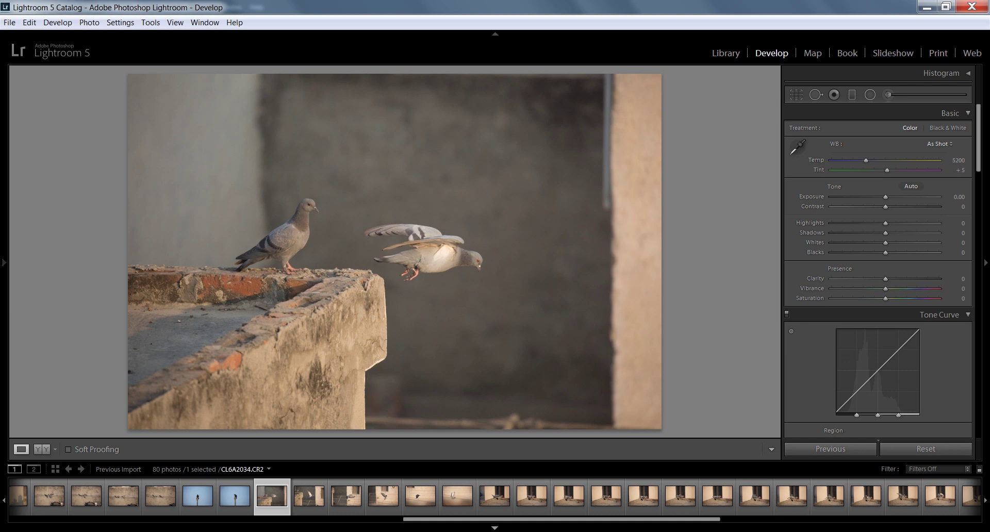
Look through the pigeon burst photos from CL6A2034 to CL6A2039 and return to the first one.
{"action": "left_click", "coordinate": [307, 496]}
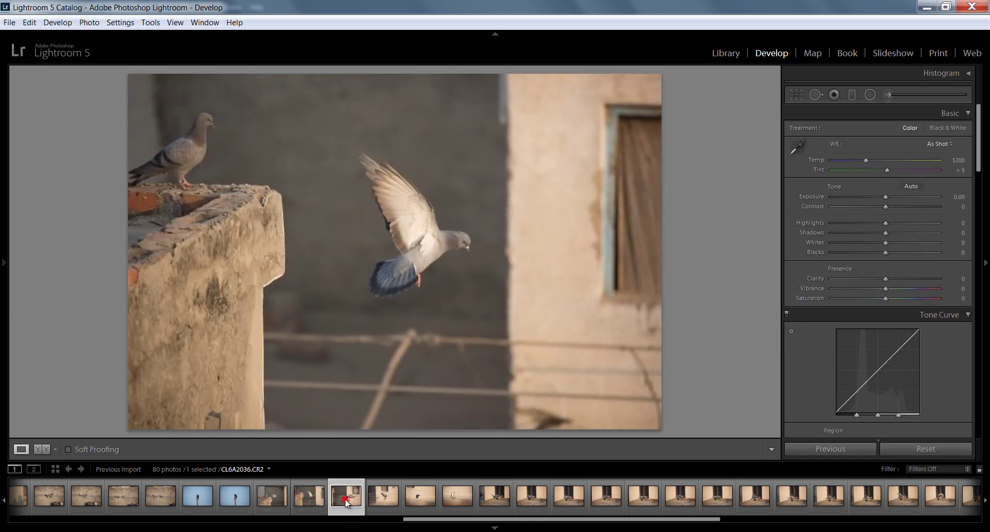
{"action": "left_click", "coordinate": [346, 500]}
{"action": "left_click", "coordinate": [419, 498]}
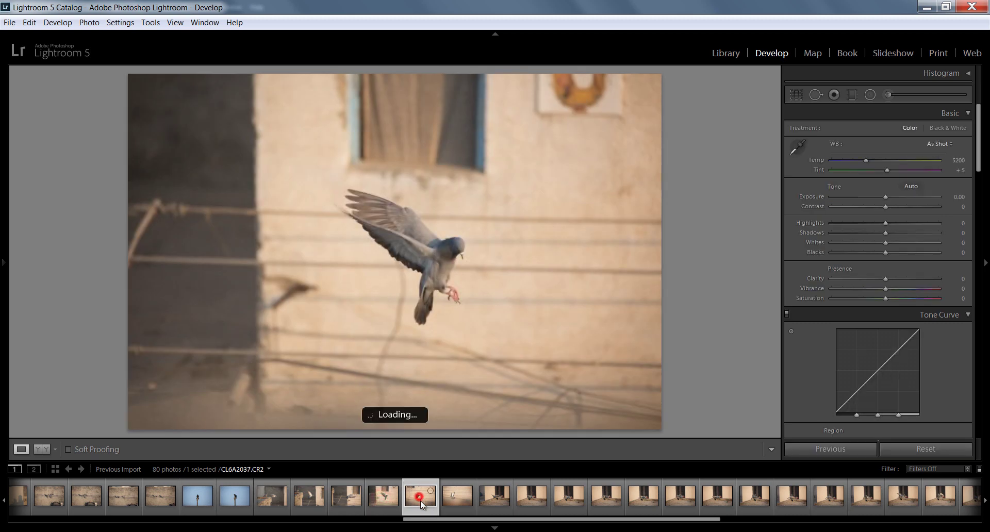
{"action": "left_click", "coordinate": [454, 502]}
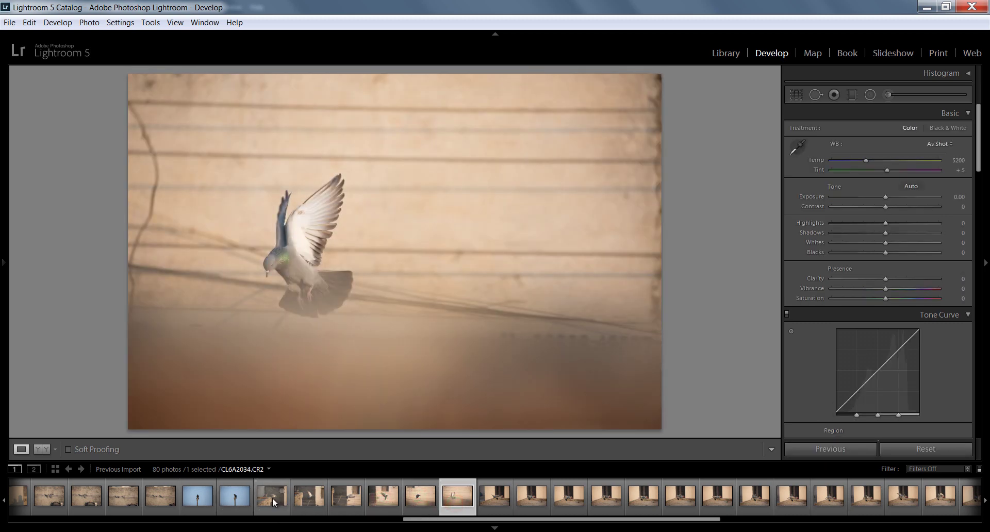
{"action": "left_click", "coordinate": [276, 497]}
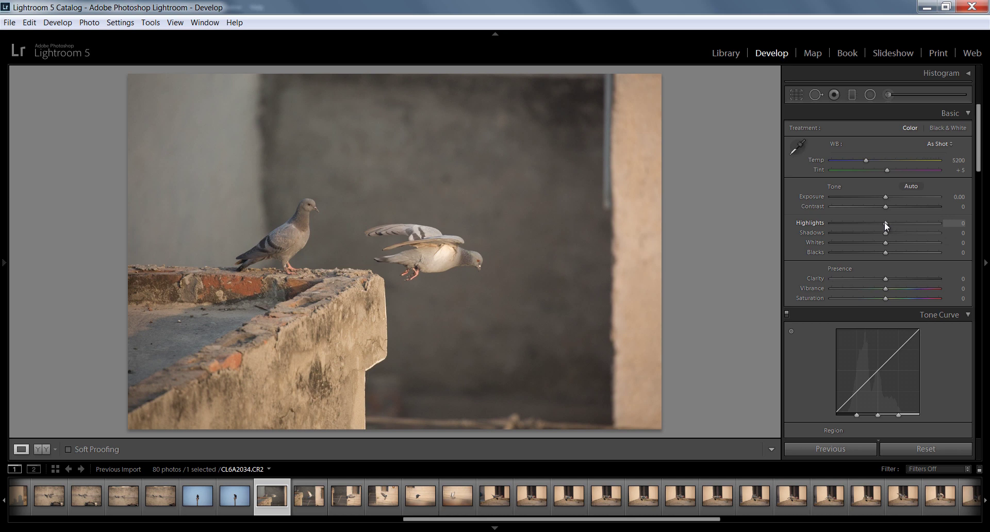
Lower Highlights to -100 on CL6A2034 and CL6A2035, and reduce them strongly on CL6A2036.
{"action": "mouse_move", "coordinate": [885, 224]}
{"action": "left_mouse_down"}
{"action": "mouse_move", "coordinate": [800, 225]}
{"action": "mouse_move", "coordinate": [884, 229]}
{"action": "left_mouse_up"}
{"action": "key", "text": "ctrl+z"}
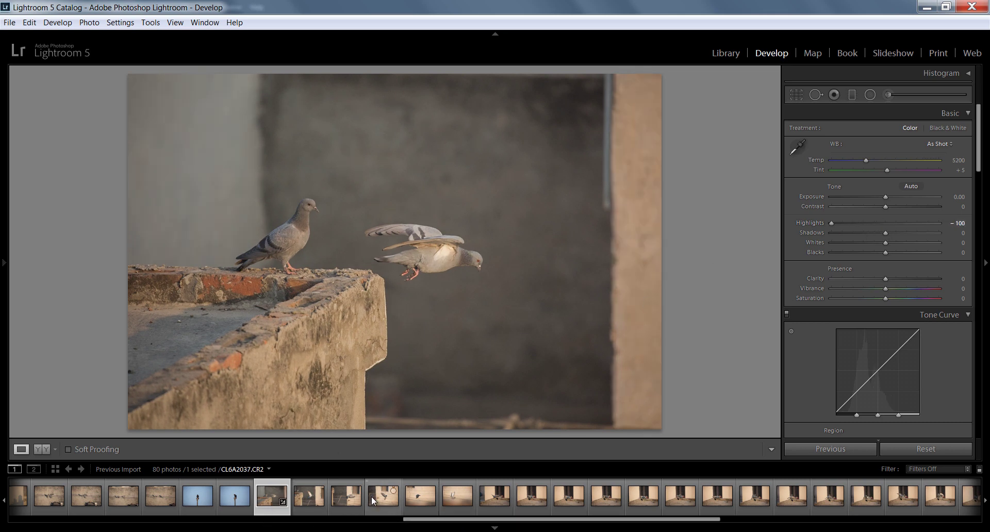
{"action": "left_click", "coordinate": [309, 496]}
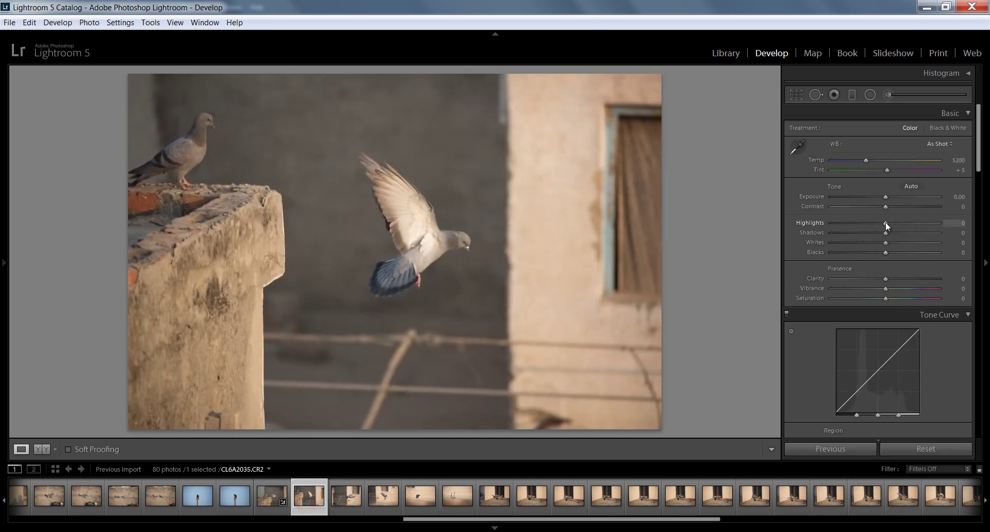
{"action": "left_click_drag", "start_coordinate": [886, 223], "coordinate": [830, 225]}
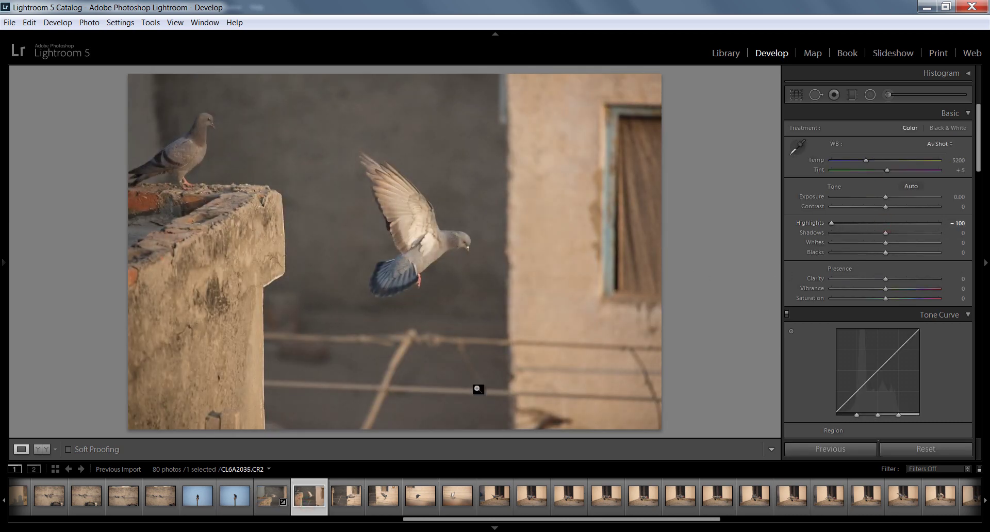
{"action": "left_click", "coordinate": [342, 503]}
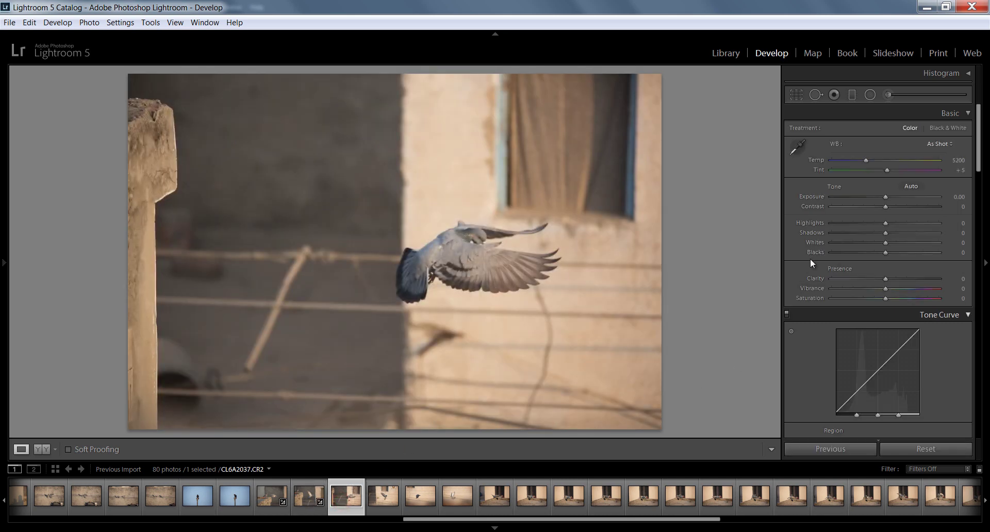
{"action": "left_click_drag", "start_coordinate": [886, 221], "coordinate": [833, 227]}
Lower Highlights to about -39 on CL6A2037, slightly on CL6A2038, and to -8 on CL6A2039.
{"action": "left_click", "coordinate": [383, 500]}
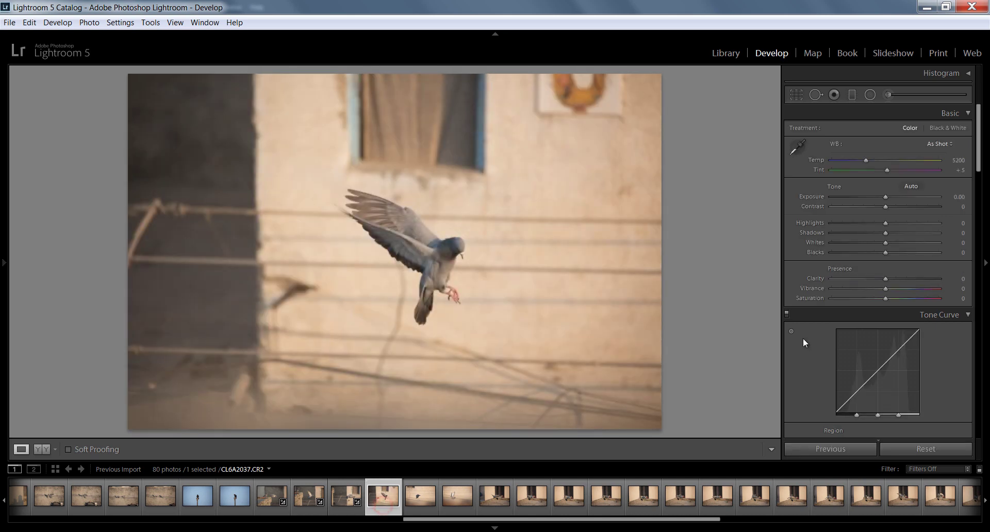
{"action": "left_click_drag", "start_coordinate": [884, 221], "coordinate": [863, 221]}
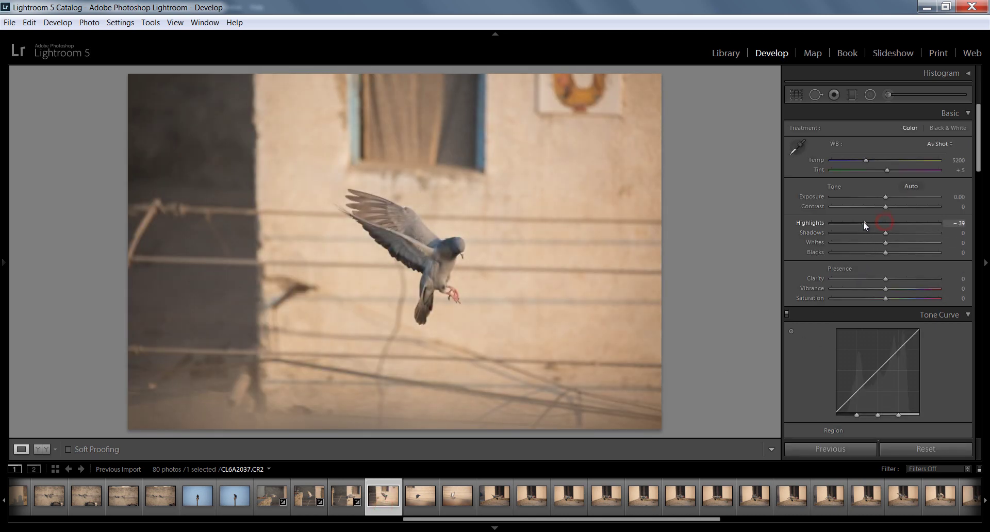
{"action": "left_click", "coordinate": [410, 500]}
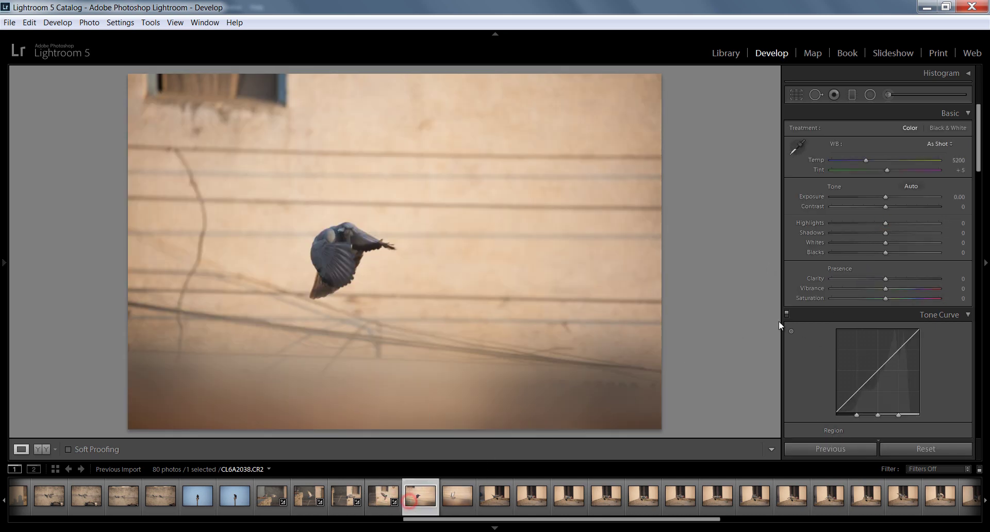
{"action": "left_click_drag", "start_coordinate": [885, 223], "coordinate": [873, 223]}
{"action": "left_click", "coordinate": [453, 498]}
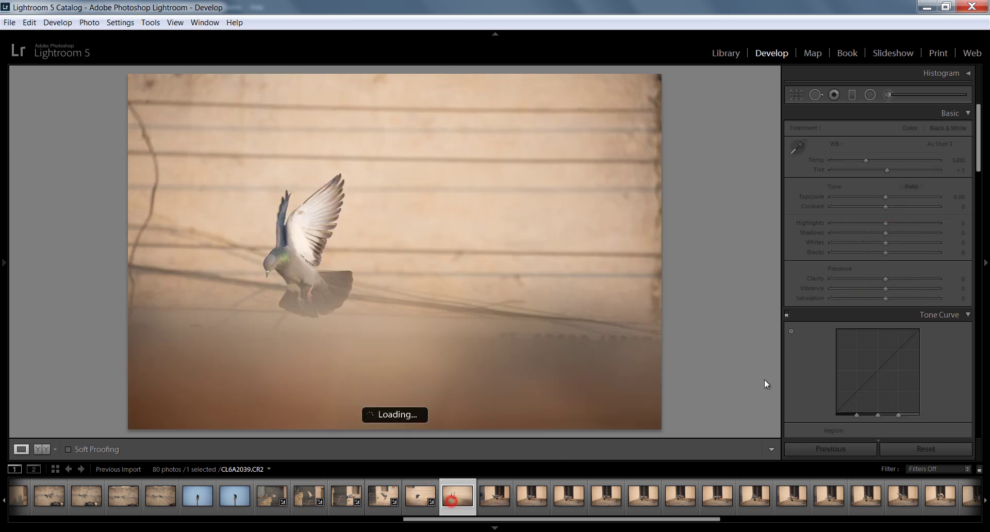
{"action": "left_click_drag", "start_coordinate": [885, 223], "coordinate": [879, 222]}
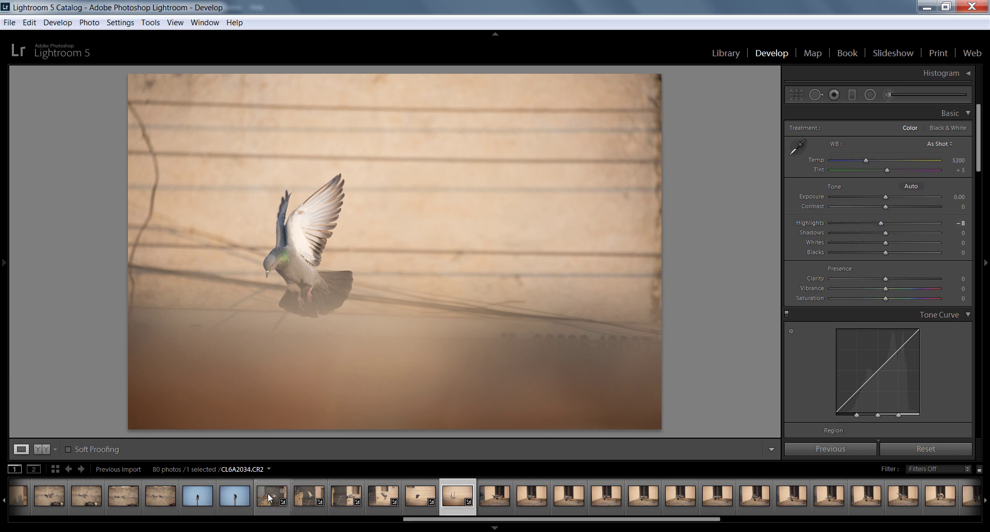
Select the six photos CL6A2034 to CL6A2039 together and open their export settings.
{"action": "left_click", "coordinate": [268, 494]}
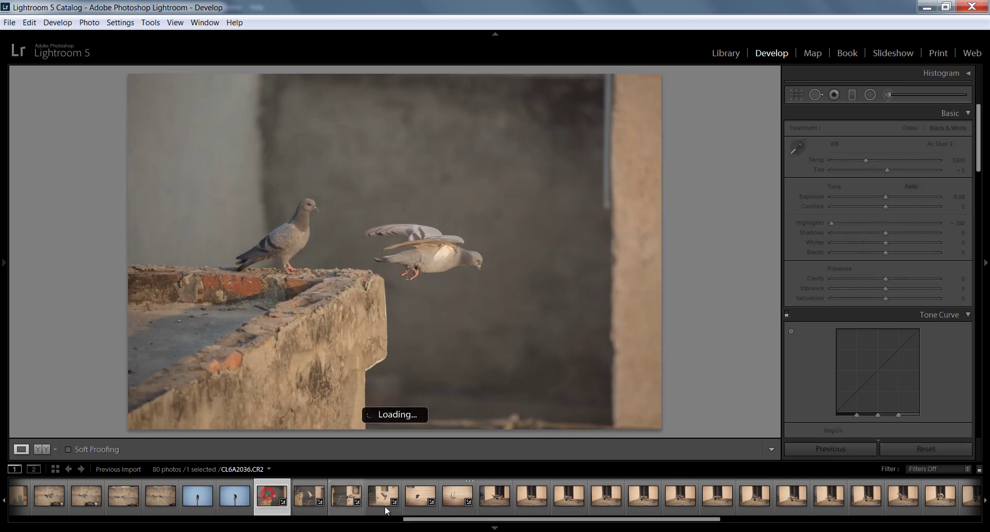
{"action": "left_click", "coordinate": [456, 497], "text": "shift"}
{"action": "right_click", "coordinate": [456, 496]}
{"action": "mouse_move", "coordinate": [476, 440]}
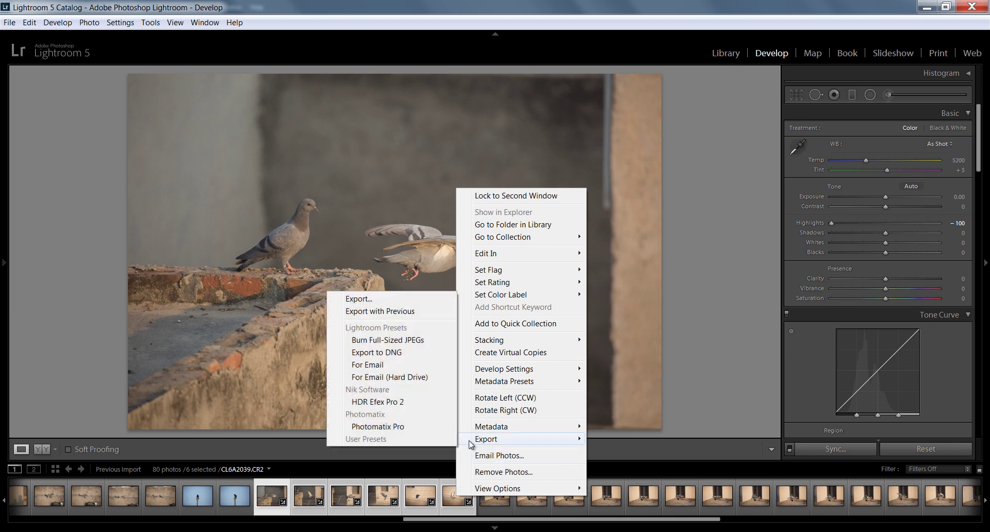
{"action": "left_click", "coordinate": [366, 301]}
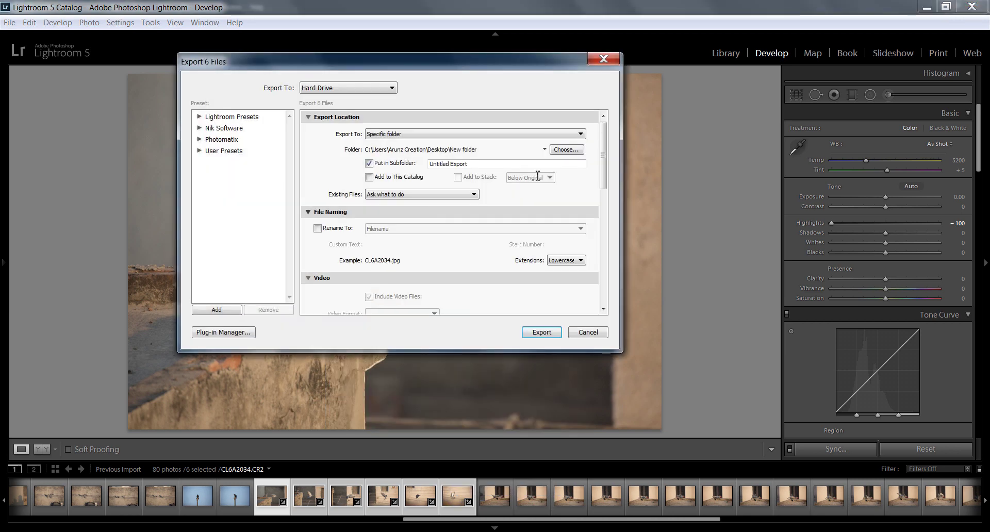
Check the file settings and export the six photos as JPEG at quality 100 to the Untitled Export subfolder, overwriting the existing files.
{"action": "left_click_drag", "start_coordinate": [605, 137], "coordinate": [609, 190]}
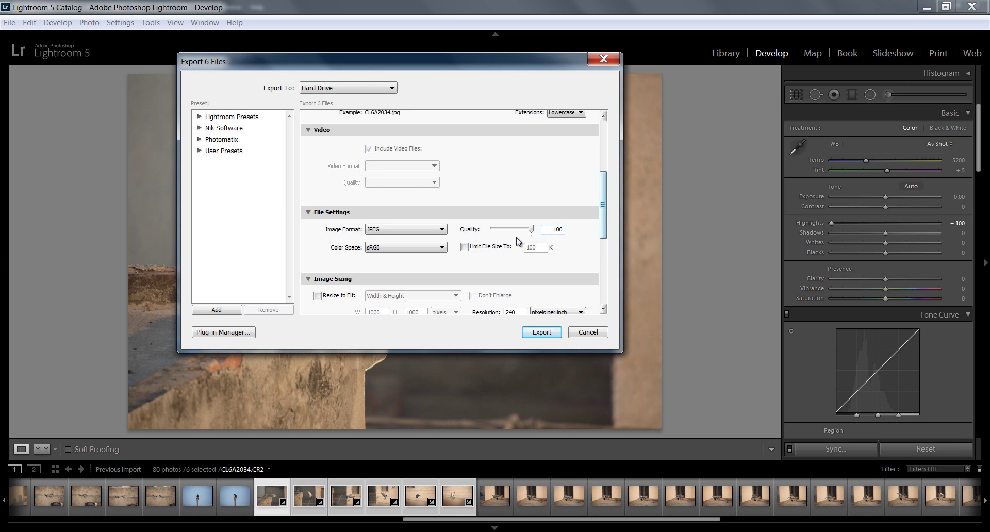
{"action": "left_click_drag", "start_coordinate": [603, 204], "coordinate": [601, 201]}
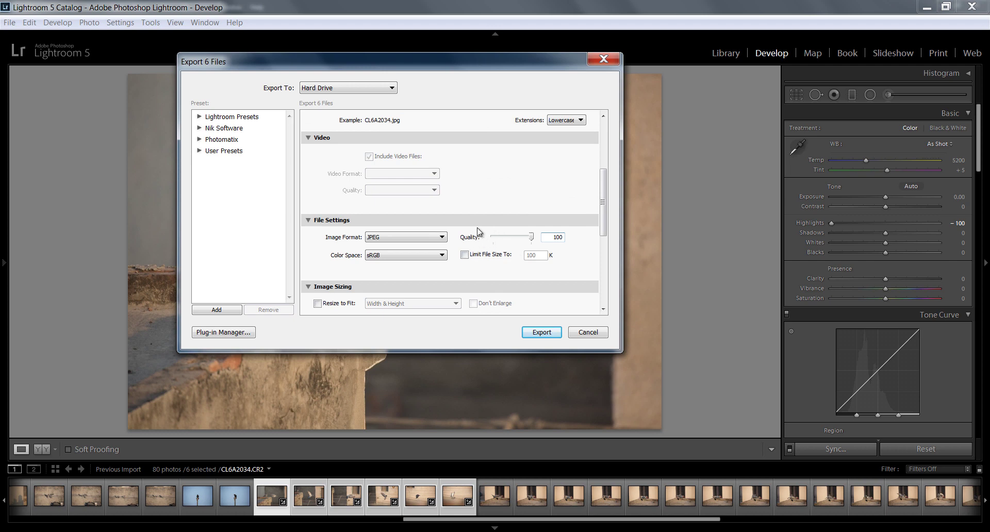
{"action": "left_click_drag", "start_coordinate": [603, 199], "coordinate": [601, 131]}
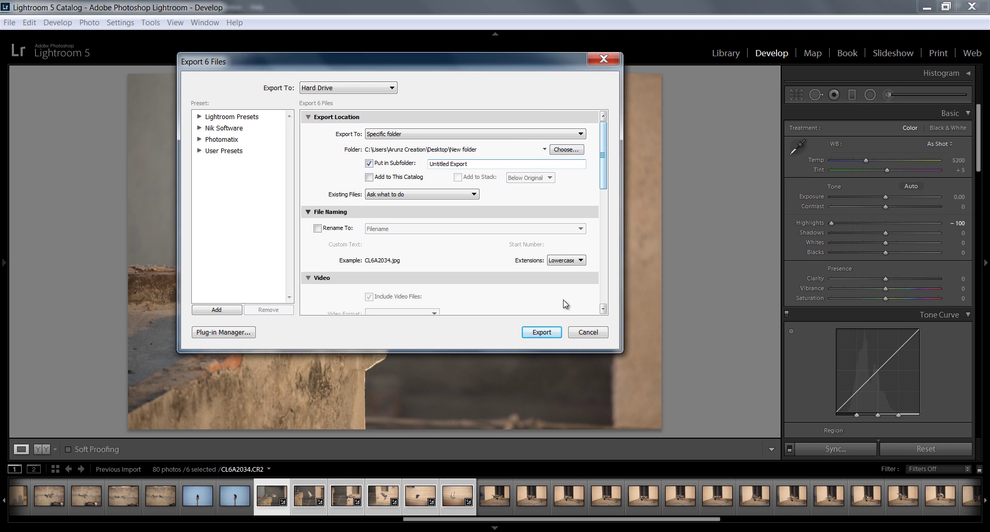
{"action": "left_click", "coordinate": [548, 334]}
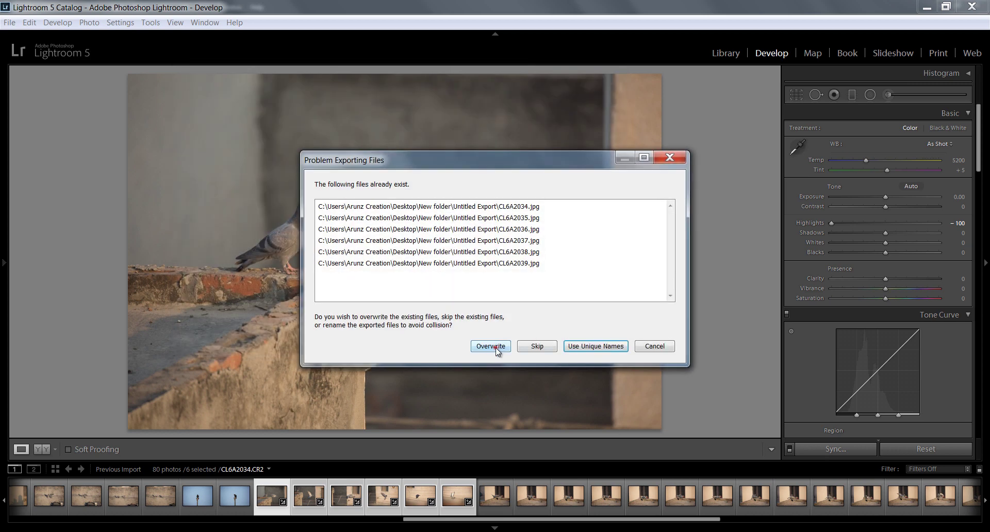
{"action": "left_click", "coordinate": [491, 346]}
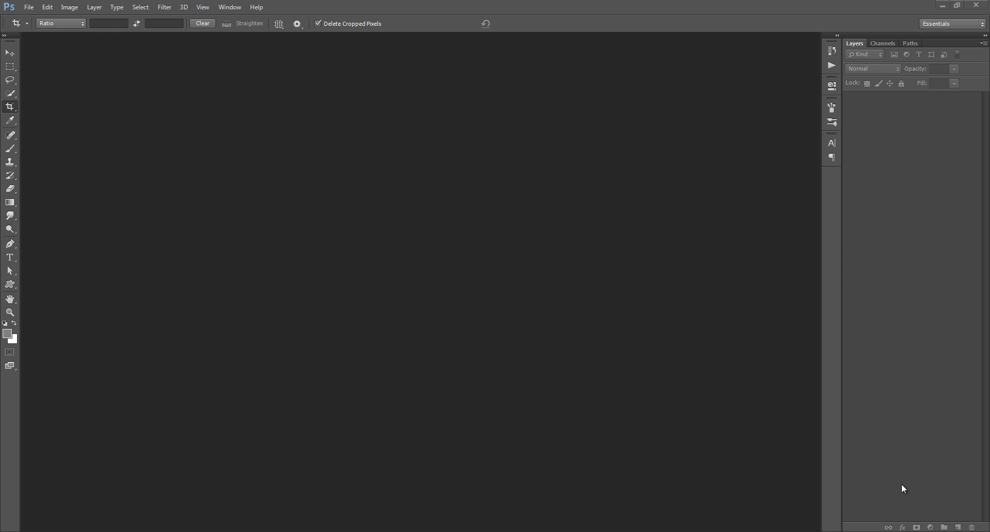
Switch to Photoshop and open the Photomerge automation.
{"action": "left_click", "coordinate": [32, 8]}
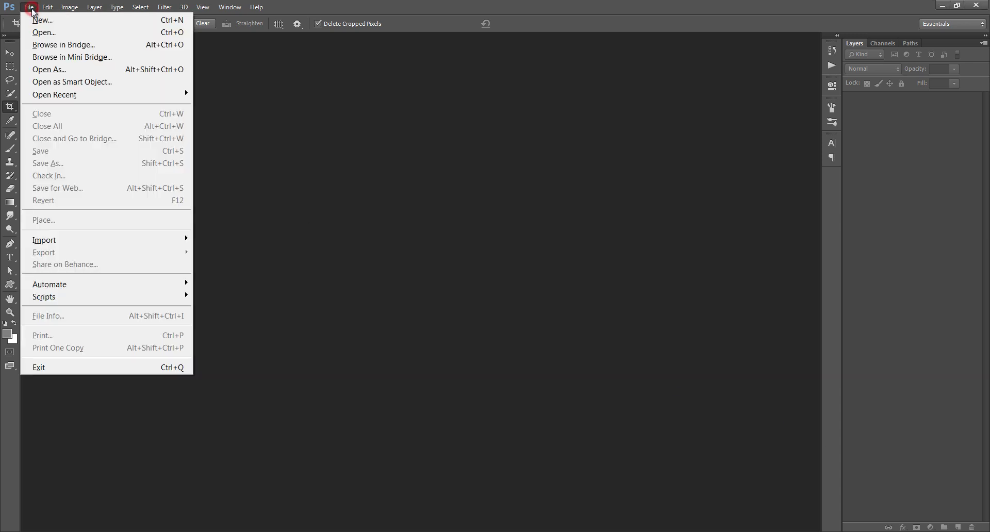
{"action": "mouse_move", "coordinate": [147, 284]}
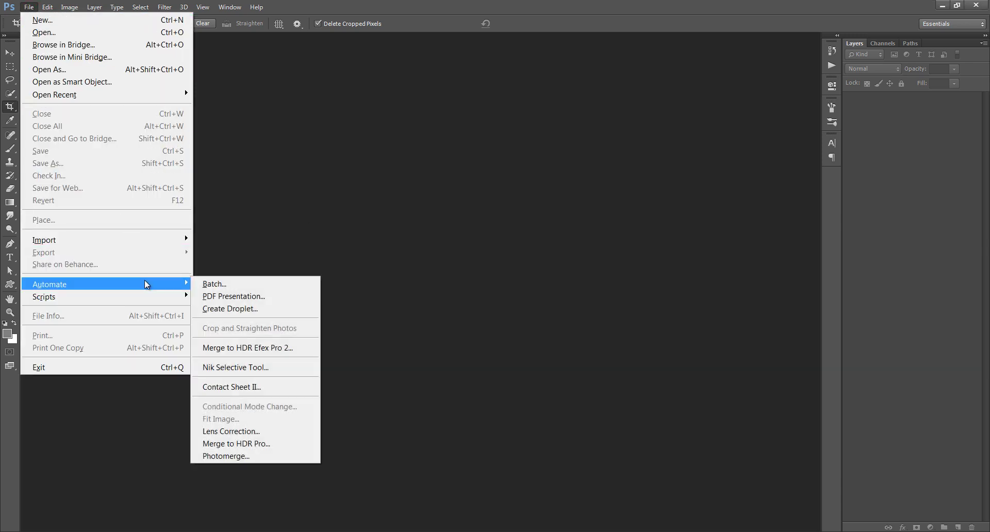
{"action": "left_click", "coordinate": [247, 456]}
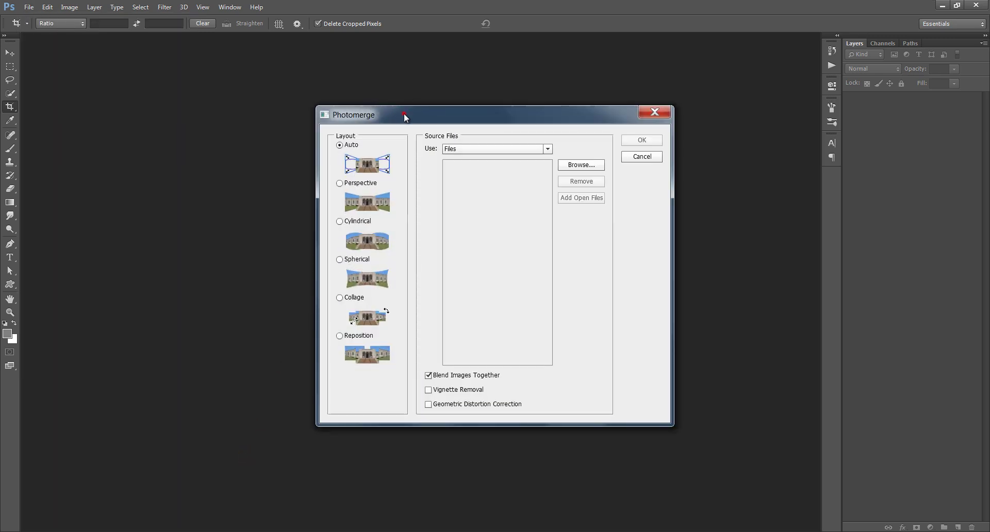
{"action": "left_click_drag", "start_coordinate": [404, 115], "coordinate": [397, 103]}
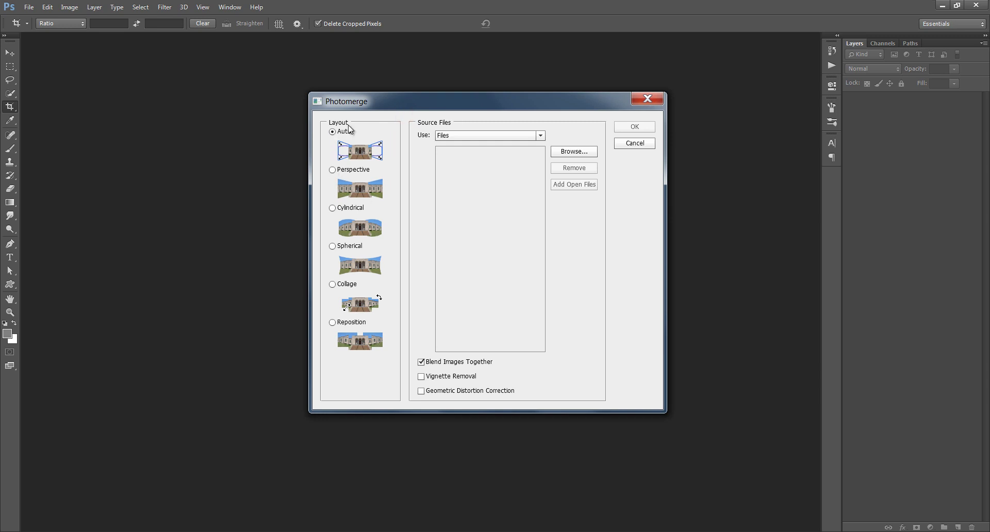
Add CL6A2034.jpg to CL6A2039.jpg from Untitled Export as source files and merge them with Auto layout and Blend Images Together.
{"action": "left_click", "coordinate": [575, 153]}
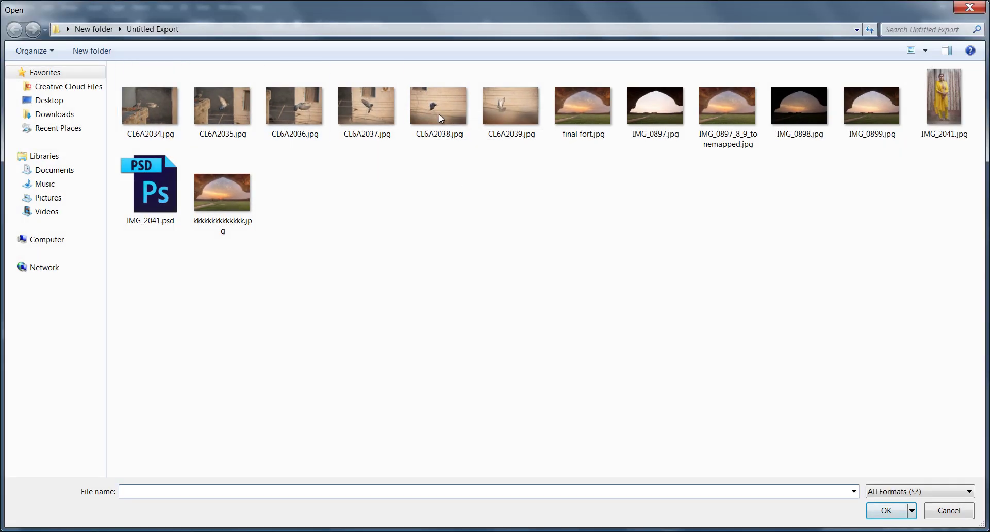
{"action": "left_click", "coordinate": [138, 100]}
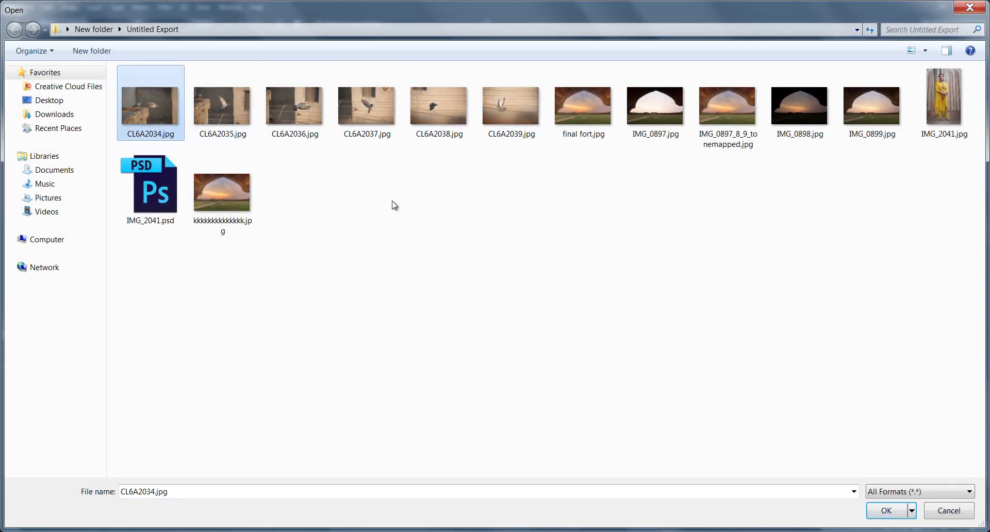
{"action": "left_click", "coordinate": [510, 116], "text": "shift"}
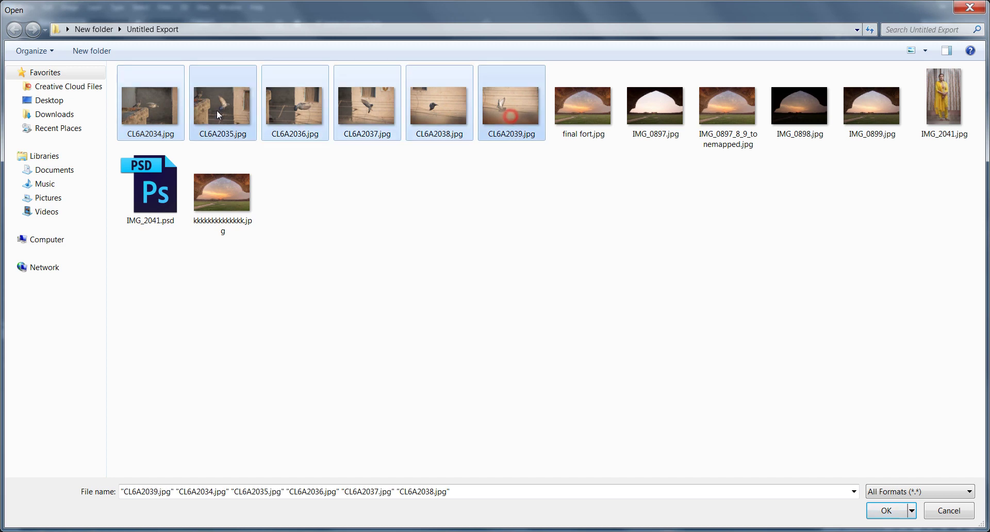
{"action": "left_click", "coordinate": [898, 511]}
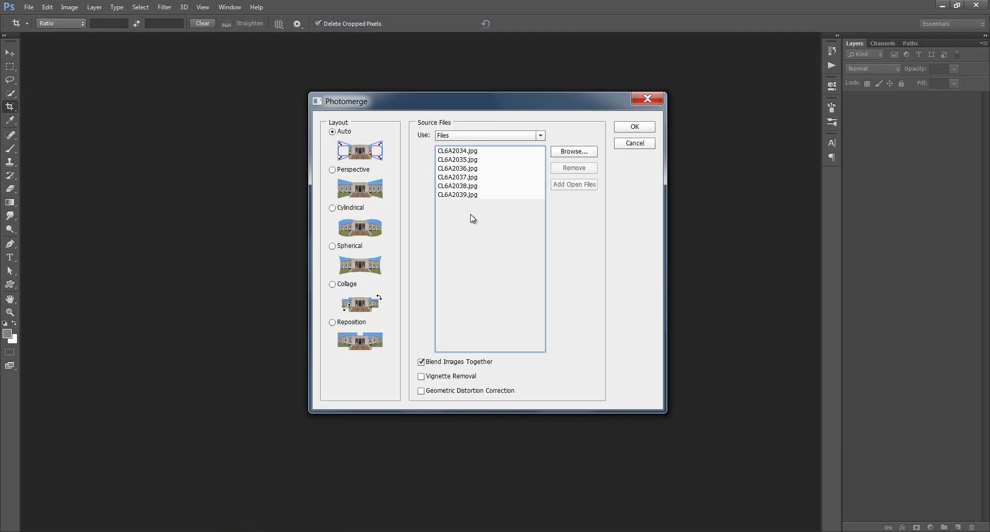
{"action": "left_click", "coordinate": [635, 126]}
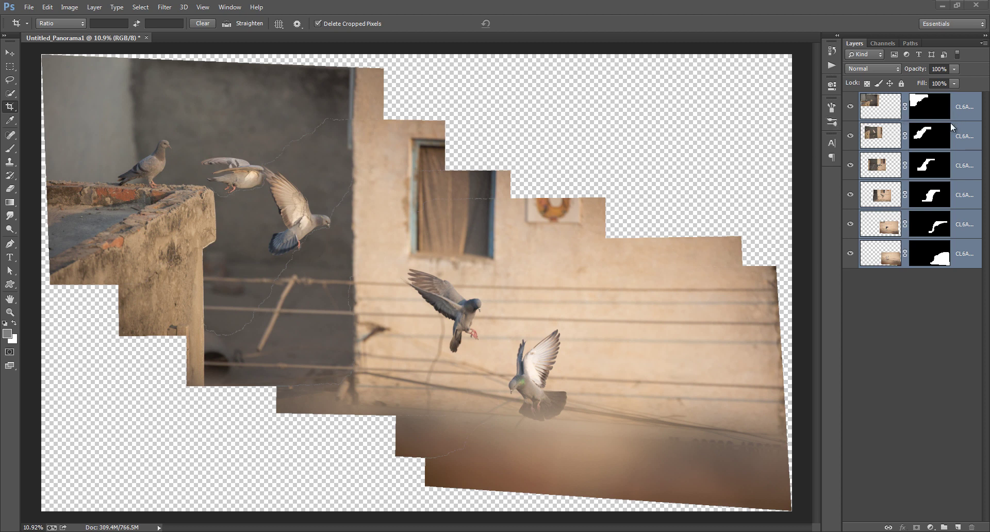
Stamp the visible panorama into a single merged layer and hide the six source photo layers.
{"action": "key", "text": "ctrl+shift+alt+e"}
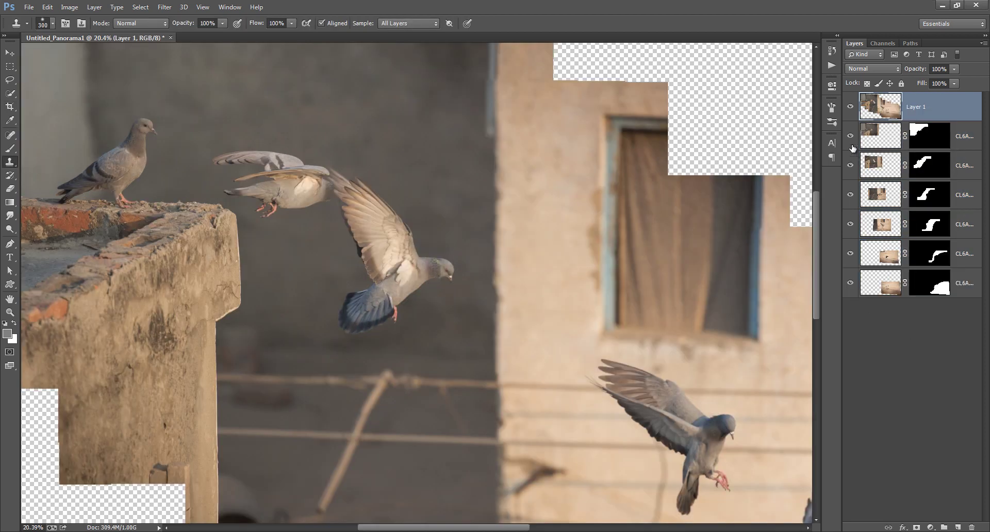
{"action": "left_click_drag", "start_coordinate": [851, 135], "coordinate": [852, 283]}
Add an empty layer and use the Clone Stamp to paint dark wall over the wings of the first flying pigeon.
{"action": "left_click", "coordinate": [958, 528]}
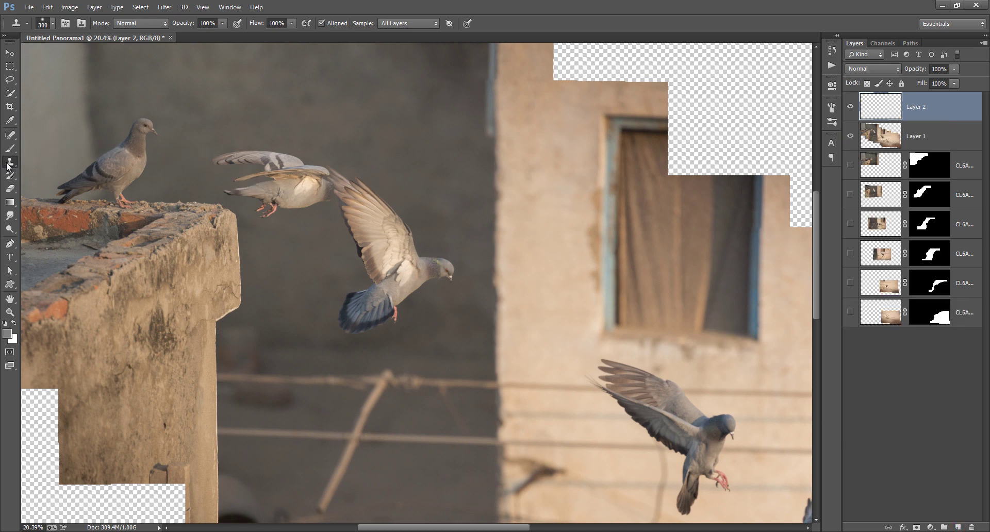
{"action": "left_click", "coordinate": [275, 177]}
{"action": "left_click", "coordinate": [316, 92], "text": "alt"}
{"action": "mouse_move", "coordinate": [265, 161]}
{"action": "left_mouse_down"}
{"action": "mouse_move", "coordinate": [242, 150]}
{"action": "mouse_move", "coordinate": [215, 168]}
{"action": "mouse_move", "coordinate": [288, 154]}
{"action": "mouse_move", "coordinate": [275, 180]}
{"action": "mouse_move", "coordinate": [262, 173]}
{"action": "mouse_move", "coordinate": [317, 161]}
{"action": "left_mouse_up"}
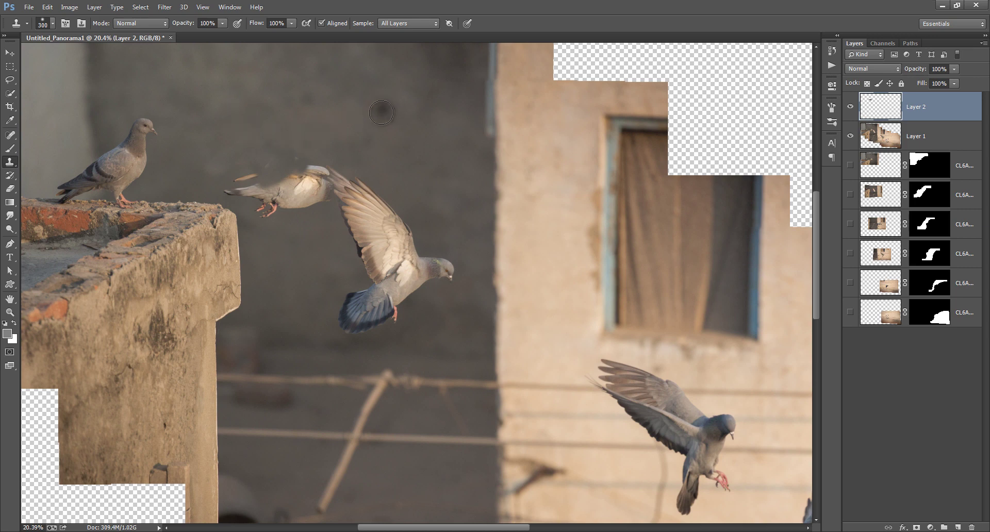
Clone dark wall over the tail, legs and most of the body of the first flying pigeon with a 500 px brush.
{"action": "key", "text": "bracketright"}
{"action": "key", "text": "bracketright"}
{"action": "key", "text": "ctrl+z"}
{"action": "left_click", "coordinate": [334, 98], "text": "alt"}
{"action": "left_click", "coordinate": [251, 186]}
{"action": "mouse_move", "coordinate": [239, 190]}
{"action": "left_mouse_down"}
{"action": "mouse_move", "coordinate": [255, 188]}
{"action": "mouse_move", "coordinate": [227, 171]}
{"action": "mouse_move", "coordinate": [219, 146]}
{"action": "mouse_move", "coordinate": [281, 140]}
{"action": "mouse_move", "coordinate": [233, 150]}
{"action": "mouse_move", "coordinate": [267, 194]}
{"action": "mouse_move", "coordinate": [262, 203]}
{"action": "mouse_move", "coordinate": [269, 196]}
{"action": "mouse_move", "coordinate": [231, 185]}
{"action": "mouse_move", "coordinate": [255, 150]}
{"action": "left_mouse_up"}
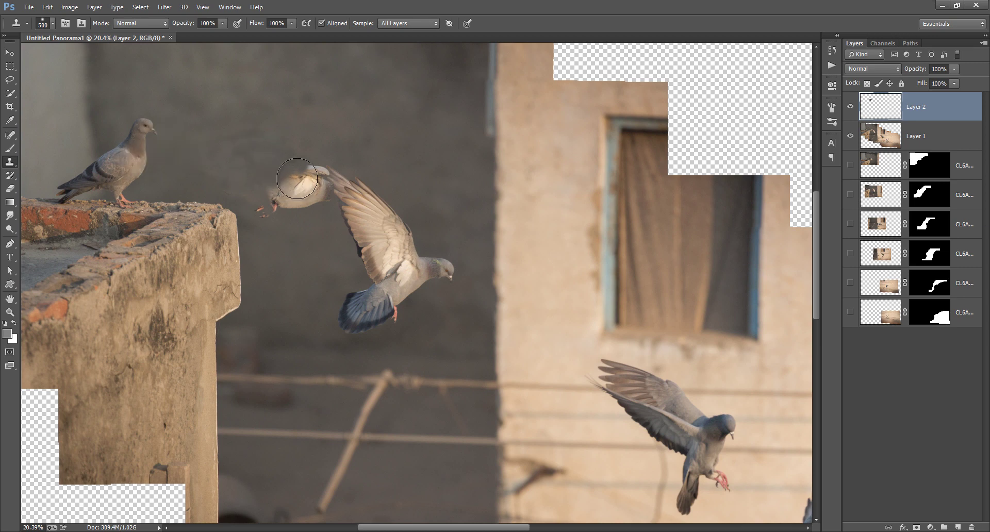
{"action": "left_click", "coordinate": [287, 194], "text": "alt"}
{"action": "left_click_drag", "start_coordinate": [287, 187], "coordinate": [293, 189]}
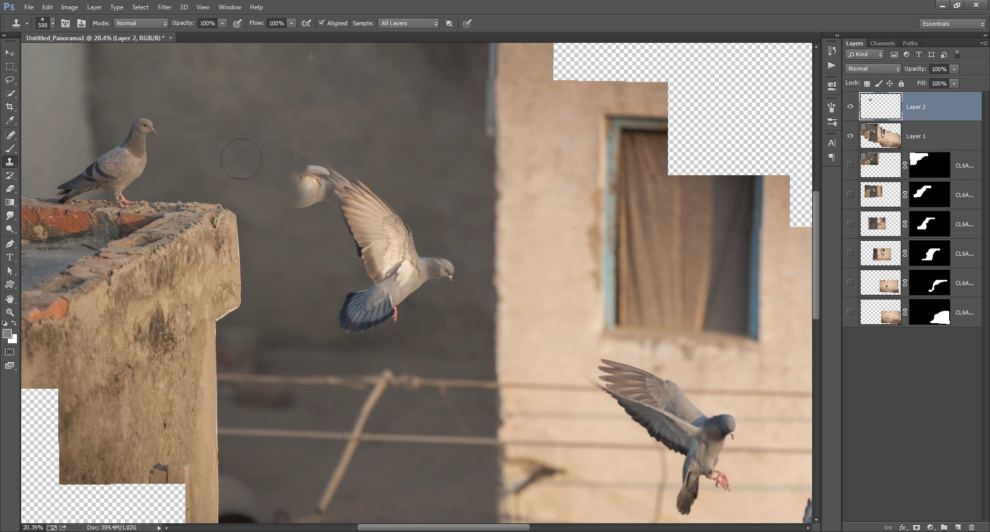
{"action": "left_click_drag", "start_coordinate": [287, 194], "coordinate": [302, 195]}
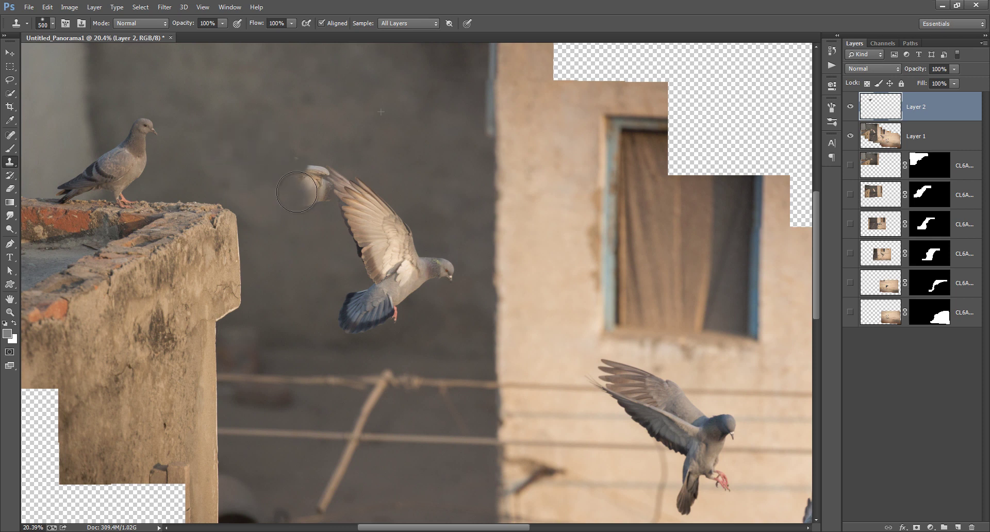
Clone out the remnants of the first flying pigeon beside the second pigeon's wing tip with a 125 px brush.
{"action": "left_click", "coordinate": [299, 189]}
{"action": "key", "text": "ctrl+z"}
{"action": "key", "text": "bracketleft"}
{"action": "key", "text": "bracketleft"}
{"action": "key", "text": "bracketleft"}
{"action": "key", "text": "bracketleft"}
{"action": "key", "text": "bracketleft"}
{"action": "key", "text": "bracketleft"}
{"action": "mouse_move", "coordinate": [325, 179]}
{"action": "left_mouse_down"}
{"action": "mouse_move", "coordinate": [318, 168]}
{"action": "mouse_move", "coordinate": [310, 188]}
{"action": "left_mouse_up"}
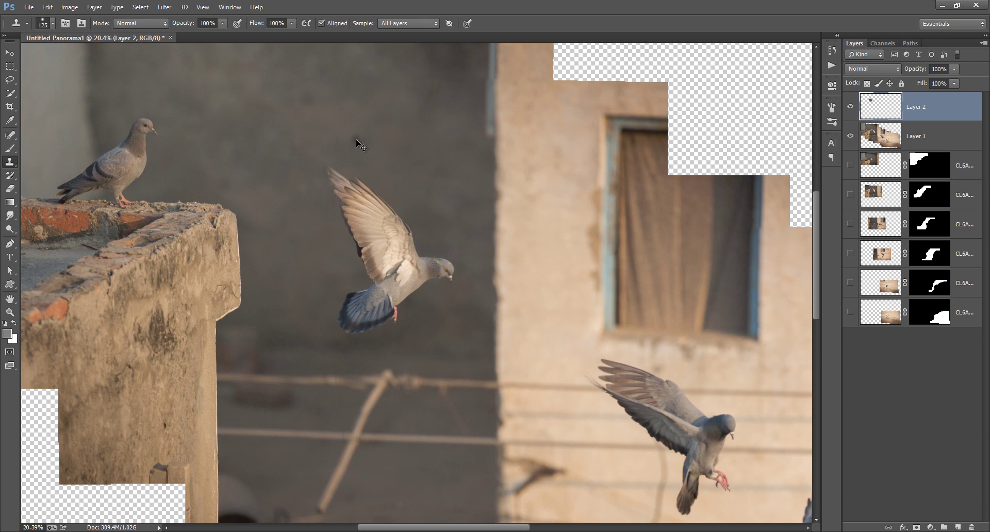
Merge Layer 1 and Layer 2 into one layer and duplicate the merged result.
{"action": "key", "text": "ctrl+0"}
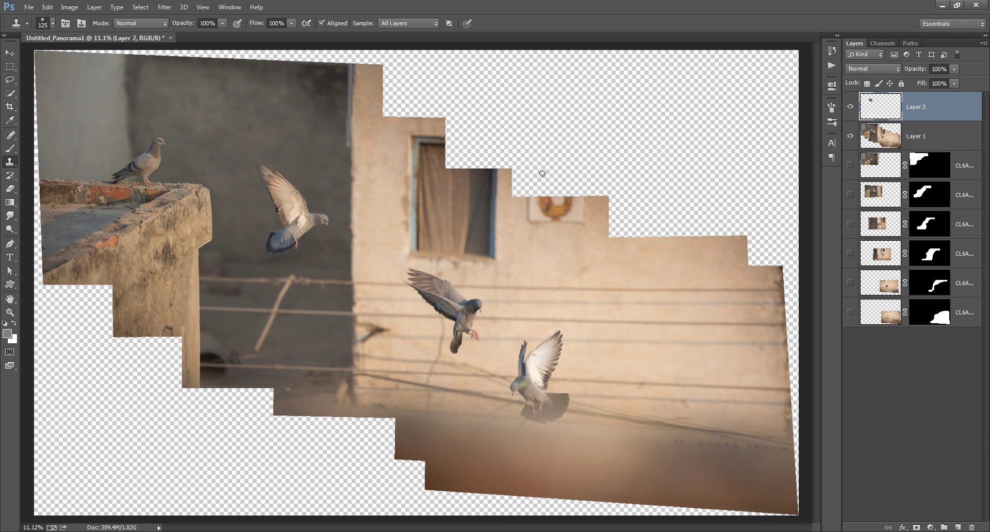
{"action": "left_click", "coordinate": [938, 141], "text": "shift"}
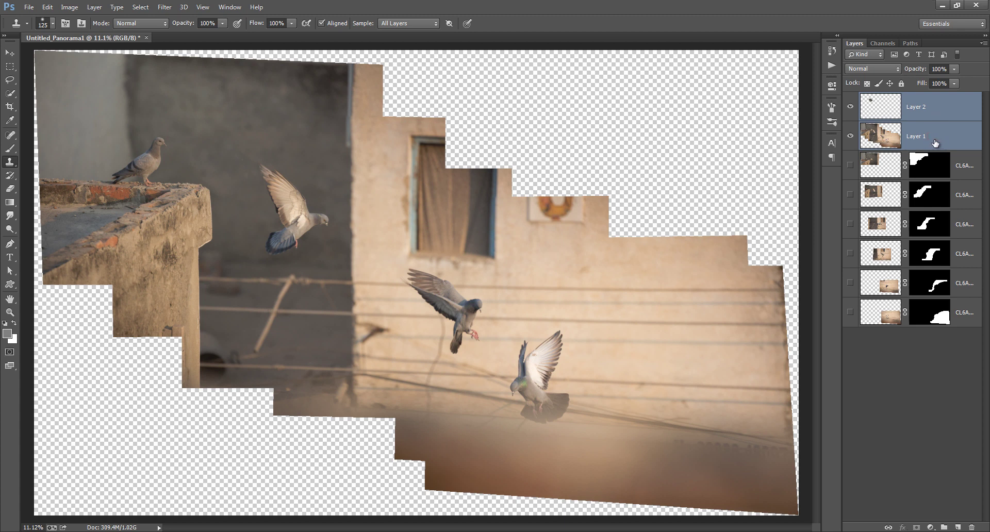
{"action": "key", "text": "ctrl+shift+e"}
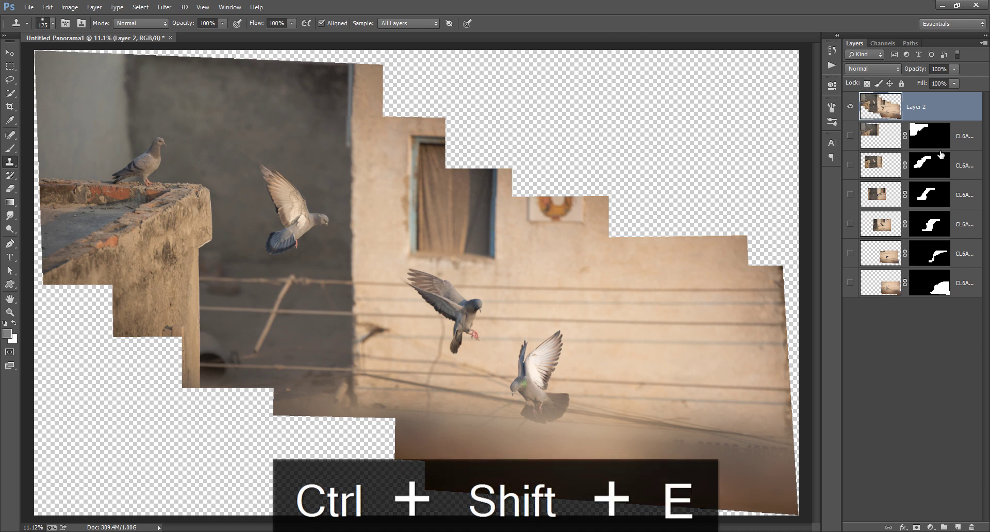
{"action": "key", "text": "ctrl+j"}
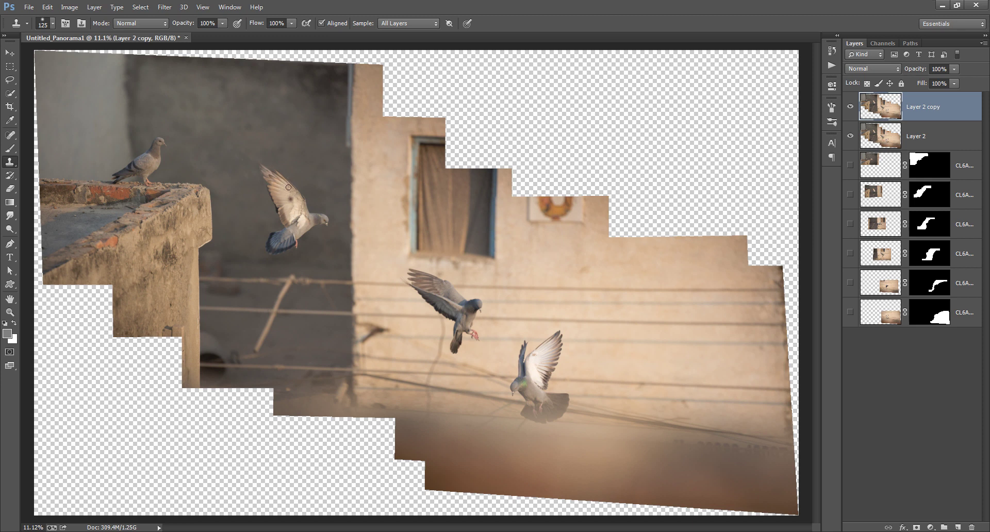
{"action": "left_click_drag", "start_coordinate": [372, 252], "coordinate": [377, 260]}
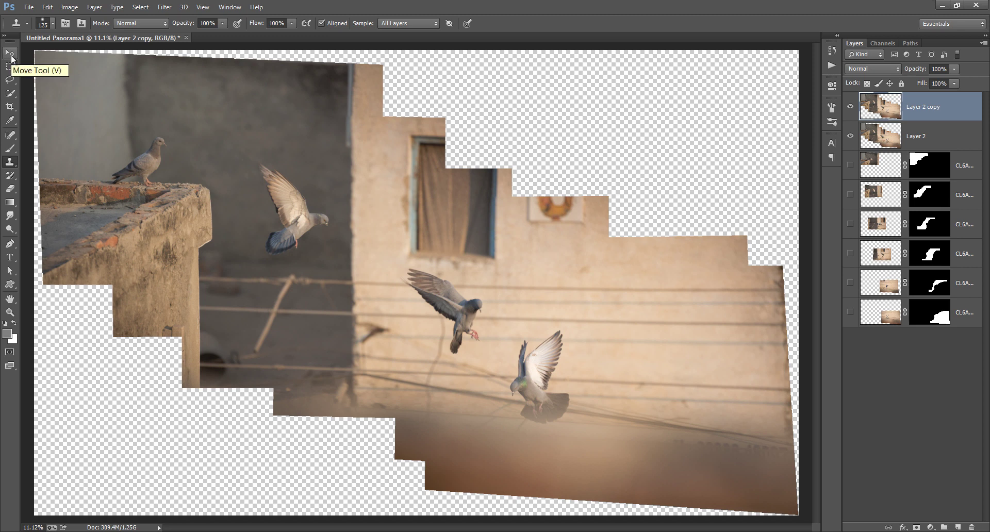
Lasso loosely around the flying pigeon in front of the dark wall and copy it to its own layer.
{"action": "key", "text": "b"}
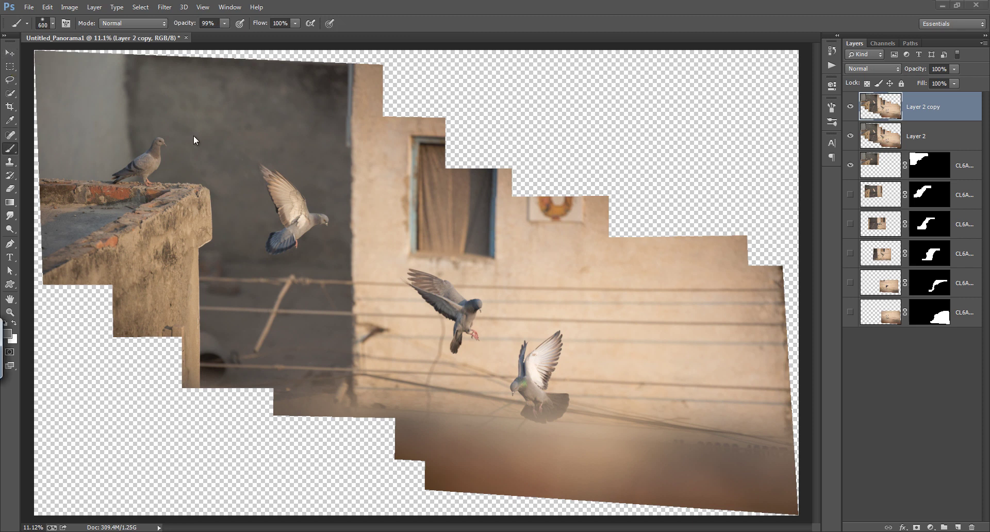
{"action": "left_click", "coordinate": [10, 81]}
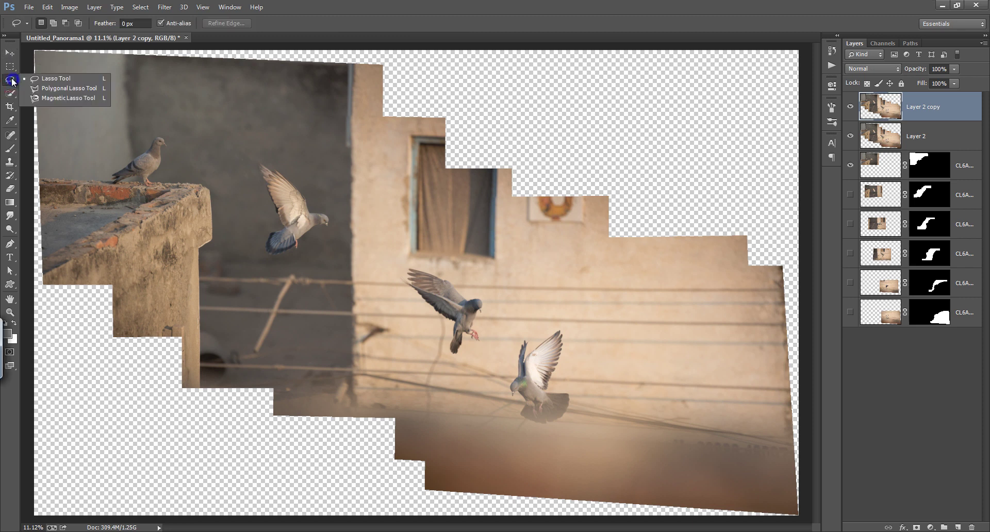
{"action": "left_click", "coordinate": [52, 80]}
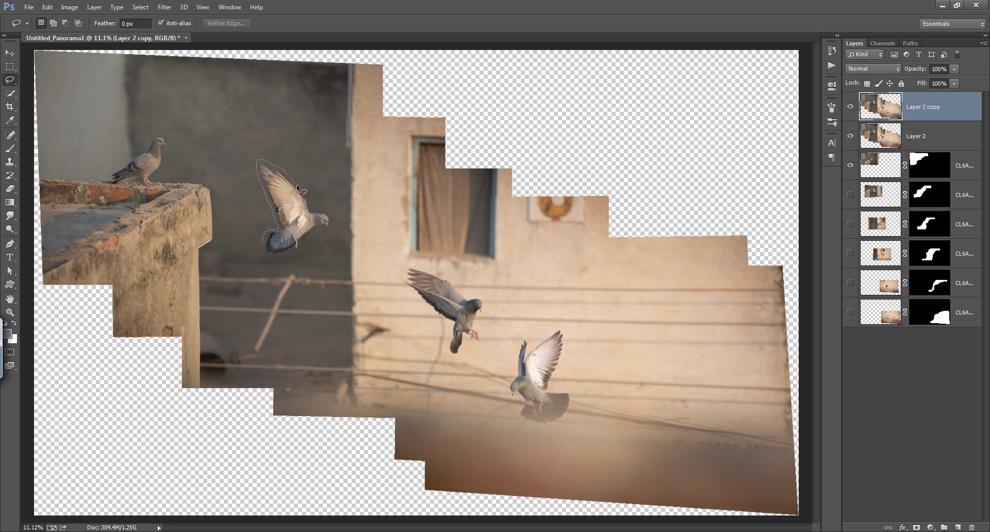
{"action": "mouse_move", "coordinate": [312, 204]}
{"action": "left_mouse_down"}
{"action": "mouse_move", "coordinate": [333, 225]}
{"action": "mouse_move", "coordinate": [306, 239]}
{"action": "left_mouse_up"}
{"action": "left_click_drag", "start_coordinate": [265, 258], "coordinate": [263, 240]}
{"action": "key", "text": "ctrl+j"}
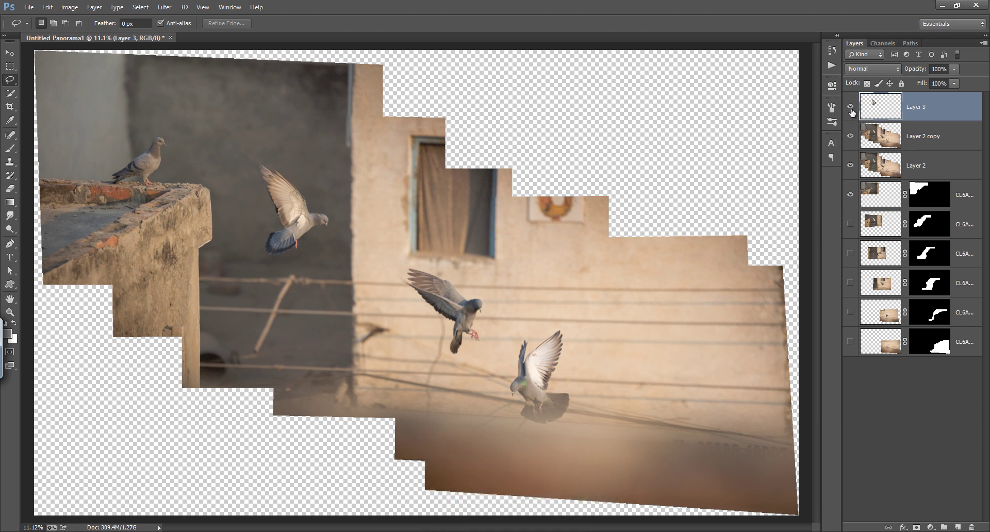
Load the copied pigeon's outline as a selection, hide that copy, and fill the area on Layer 2 copy with Content-Aware.
{"action": "left_click", "coordinate": [872, 114], "text": "ctrl"}
{"action": "left_click", "coordinate": [850, 108]}
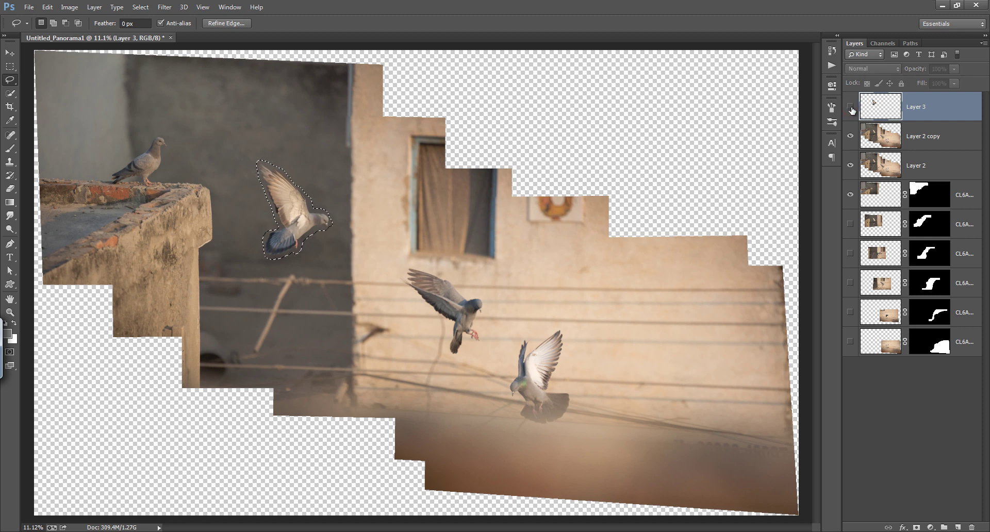
{"action": "left_click", "coordinate": [873, 137]}
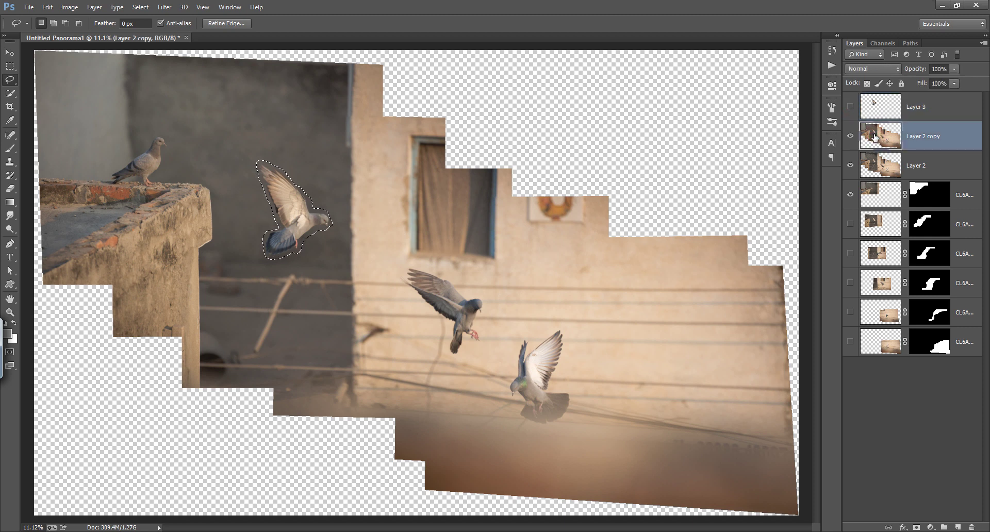
{"action": "left_click", "coordinate": [47, 7]}
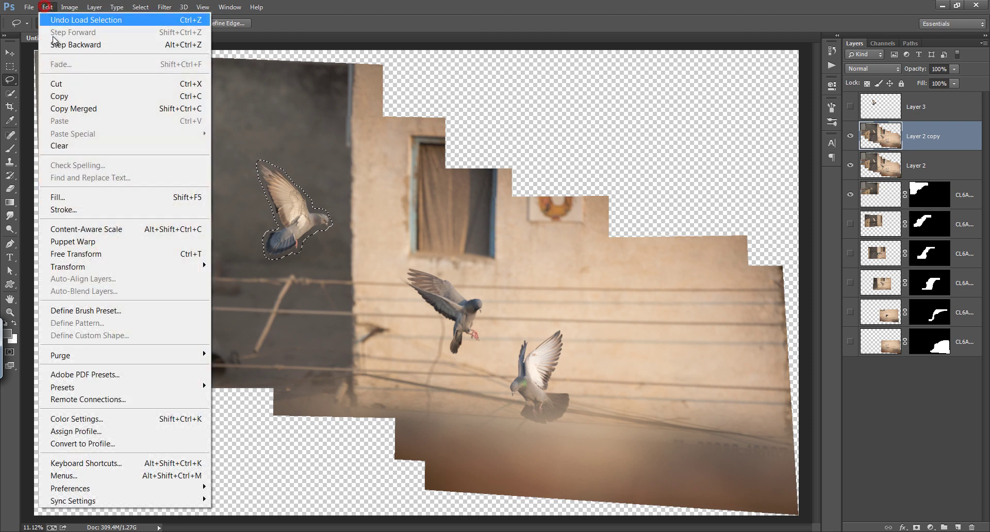
{"action": "left_click", "coordinate": [73, 197]}
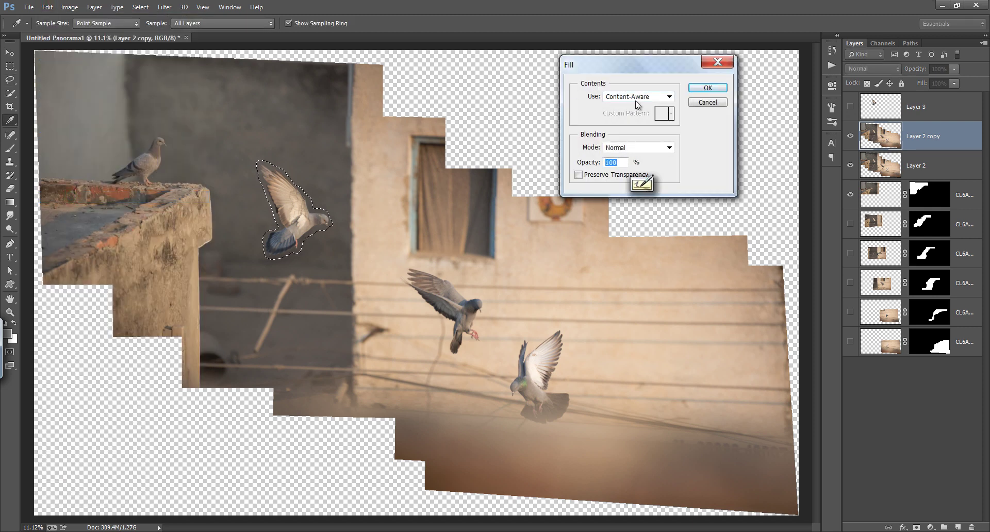
{"action": "left_click", "coordinate": [710, 89]}
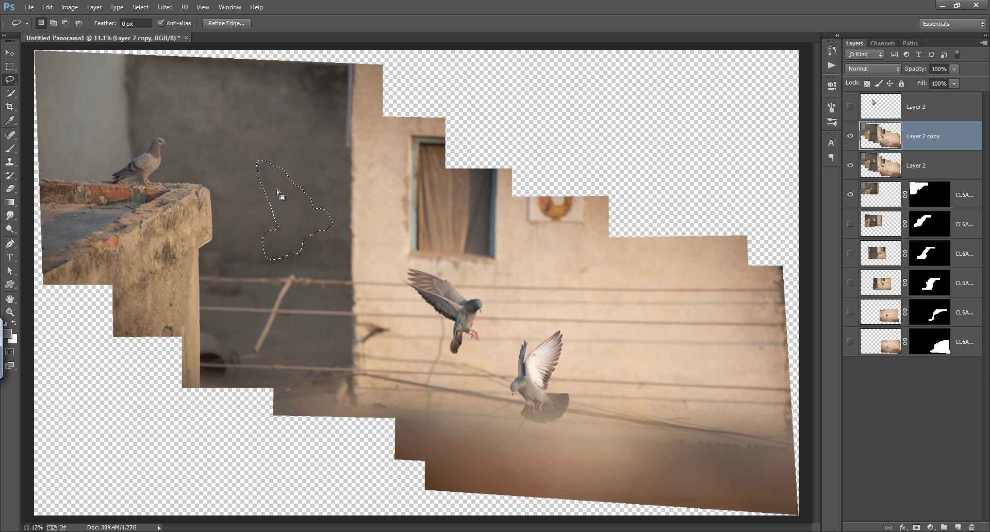
{"action": "left_click", "coordinate": [851, 107]}
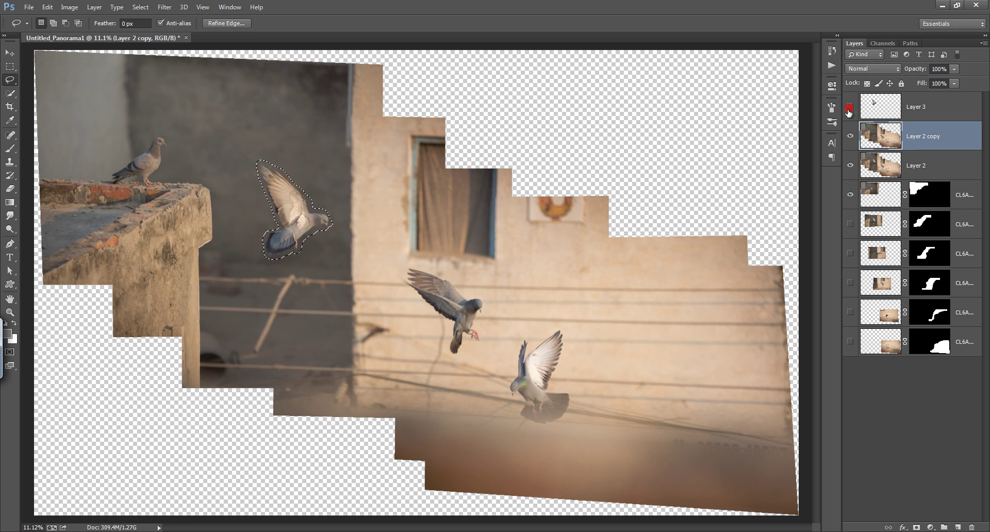
{"action": "left_click", "coordinate": [850, 108]}
{"action": "key", "text": "ctrl+d"}
Show Layer 3 and move its pigeon slightly right and down, closer to the lit wall's edge.
{"action": "left_click", "coordinate": [879, 106]}
{"action": "left_click", "coordinate": [850, 107]}
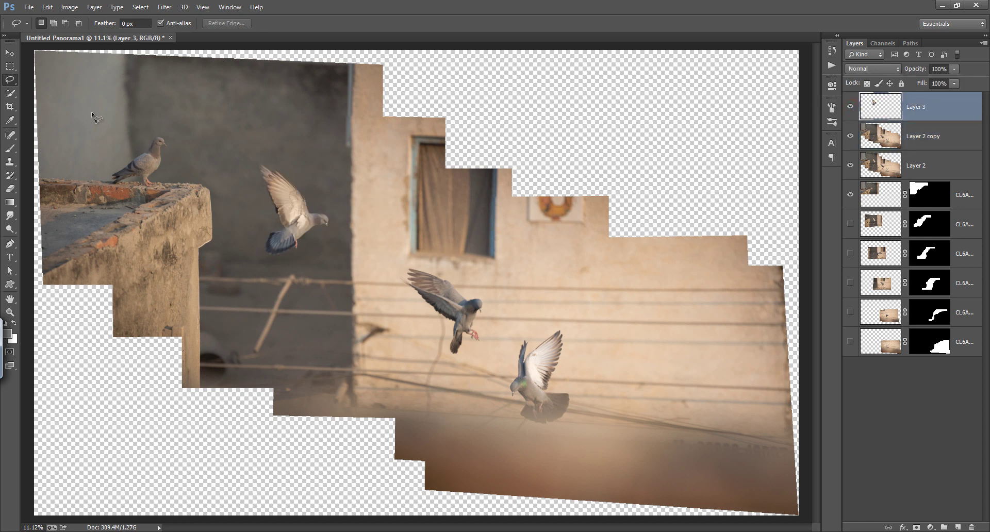
{"action": "left_click", "coordinate": [9, 55]}
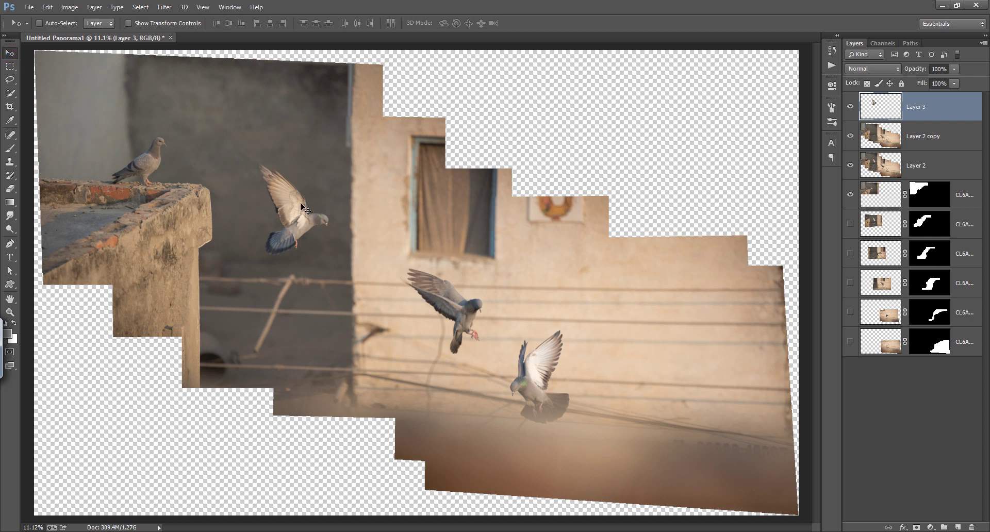
{"action": "left_click_drag", "start_coordinate": [299, 217], "coordinate": [318, 226]}
{"action": "left_click_drag", "start_coordinate": [319, 226], "coordinate": [316, 224]}
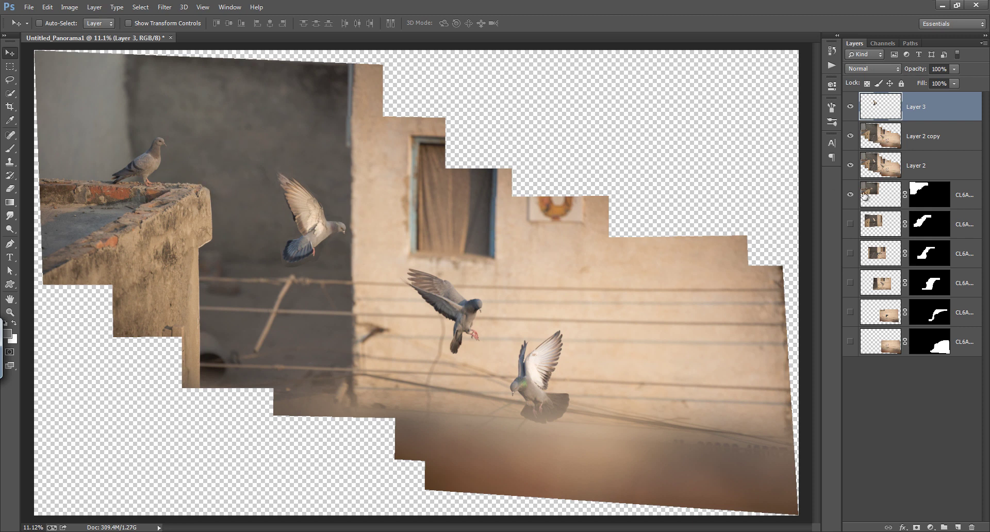
Place the CL6A2034.jpg layer at the top of the layer stack with the composite layers visible beneath it.
{"action": "left_click_drag", "start_coordinate": [850, 107], "coordinate": [887, 171]}
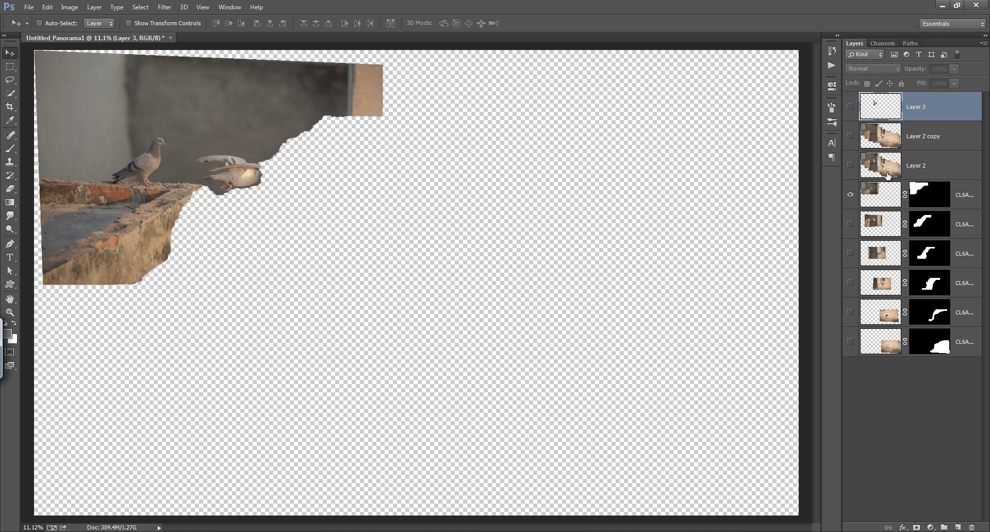
{"action": "left_click", "coordinate": [920, 201]}
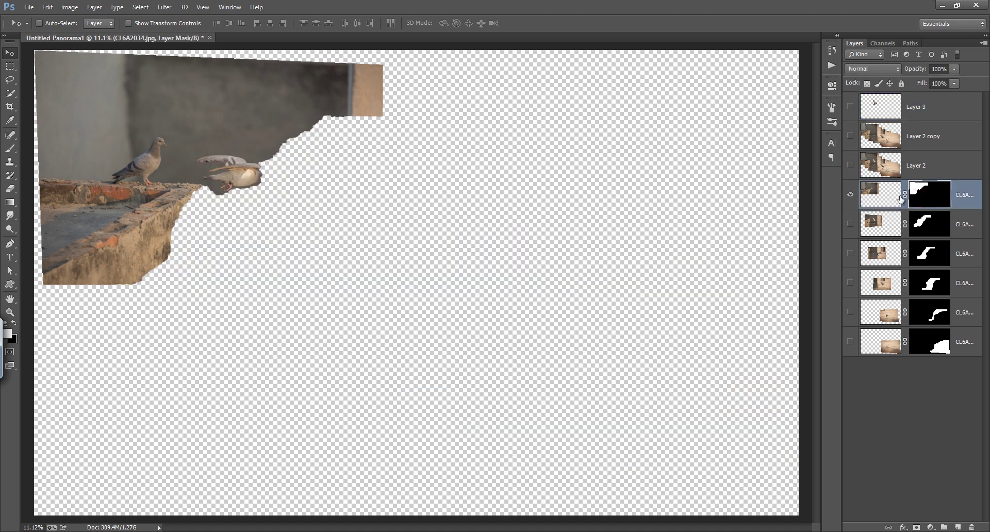
{"action": "left_click_drag", "start_coordinate": [895, 190], "coordinate": [847, 201]}
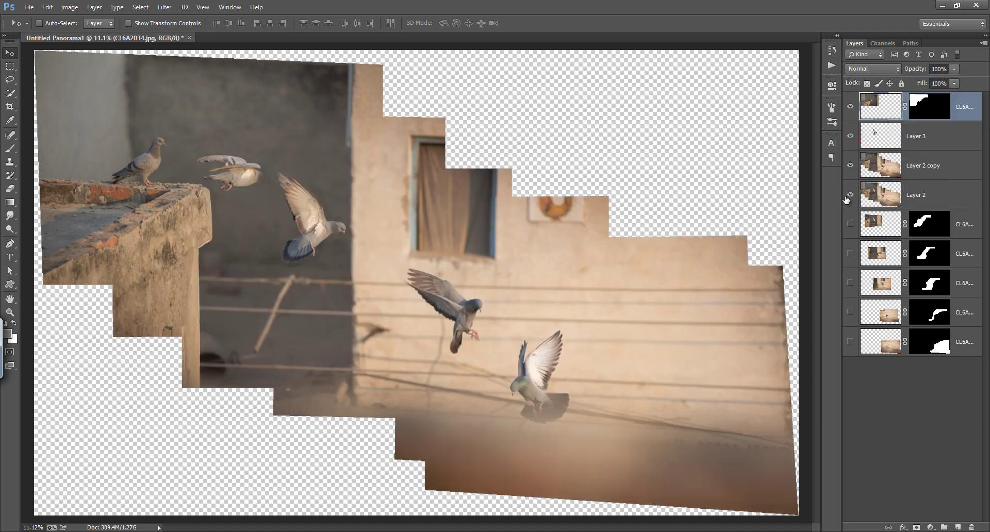
Delete the layer mask of CL6A2034.jpg and shift the photo slightly to the left.
{"action": "left_click", "coordinate": [924, 106]}
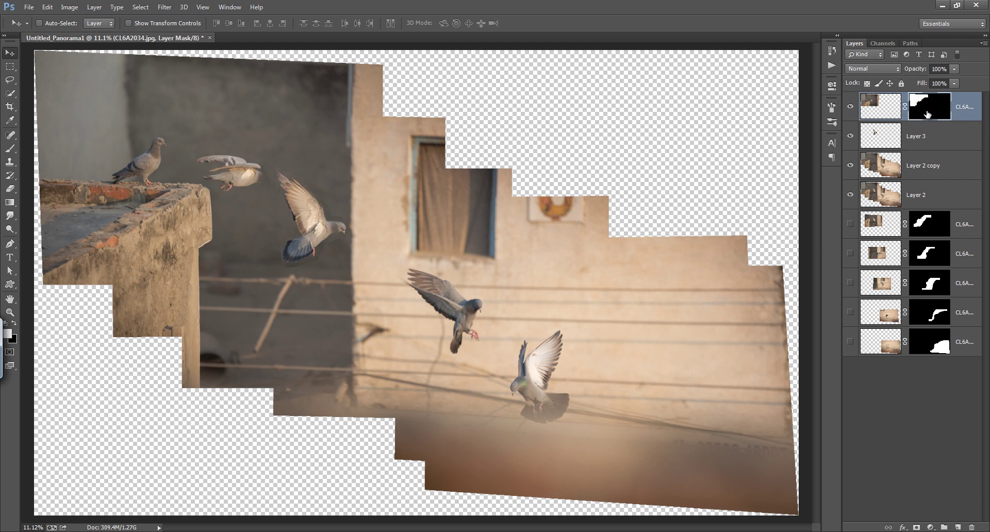
{"action": "right_click", "coordinate": [926, 110]}
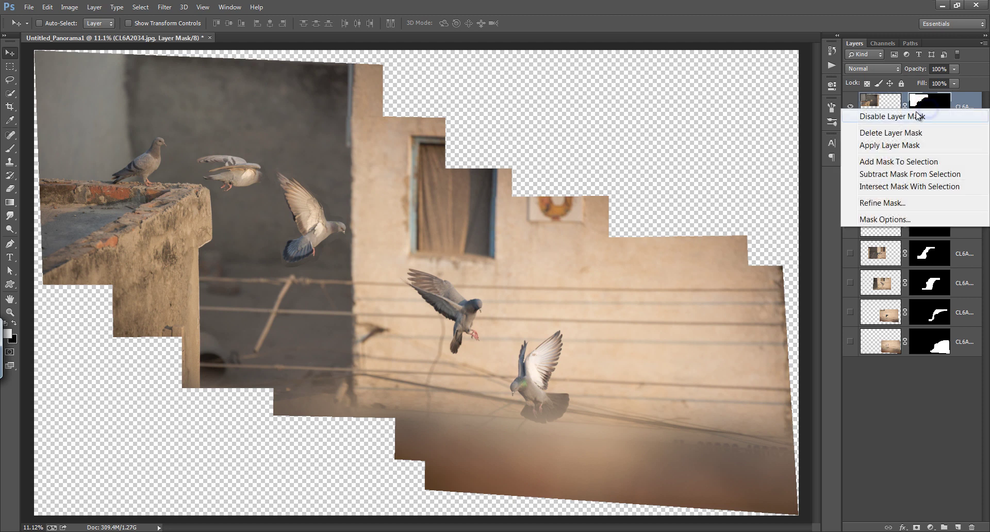
{"action": "left_click", "coordinate": [898, 136]}
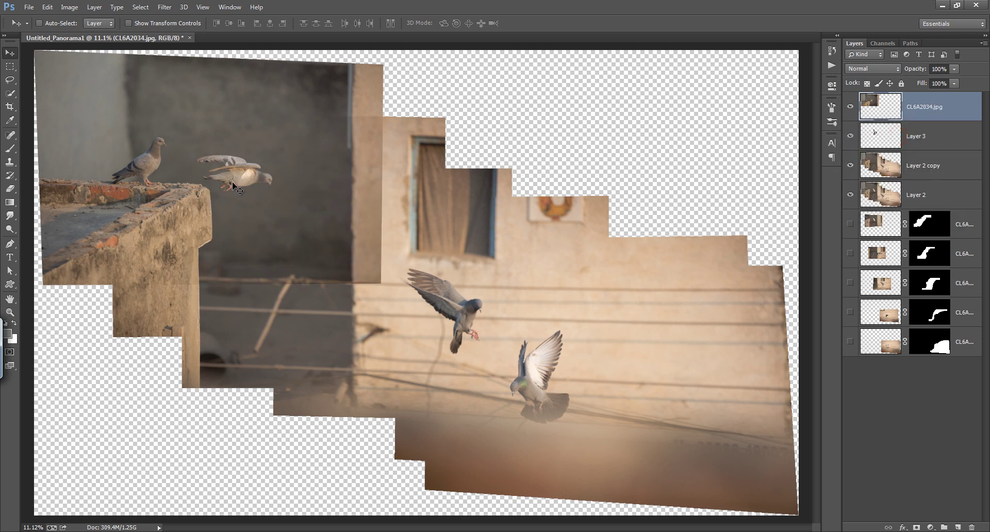
{"action": "mouse_move", "coordinate": [241, 178]}
{"action": "left_mouse_down"}
{"action": "mouse_move", "coordinate": [237, 153]}
{"action": "mouse_move", "coordinate": [231, 175]}
{"action": "mouse_move", "coordinate": [241, 186]}
{"action": "left_mouse_up"}
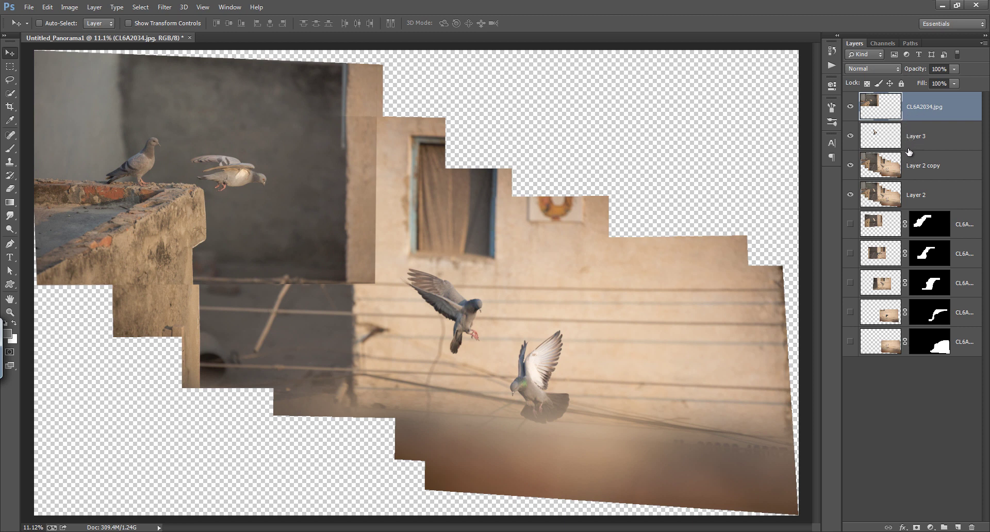
Try revealing the first flying pigeon through a black mask on CL6A2034.jpg with a 600 px brush, and undo the attempt.
{"action": "left_click", "coordinate": [917, 527], "text": "alt"}
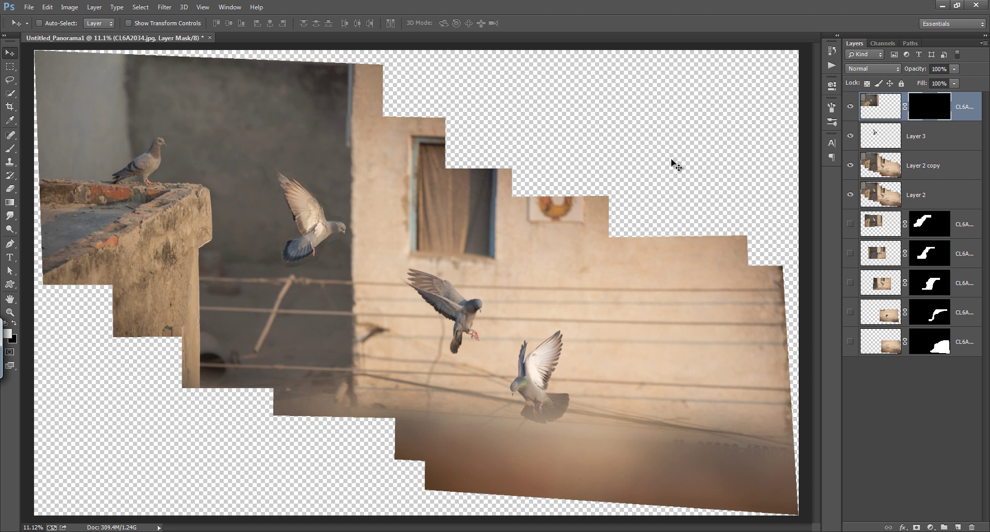
{"action": "key", "text": "b"}
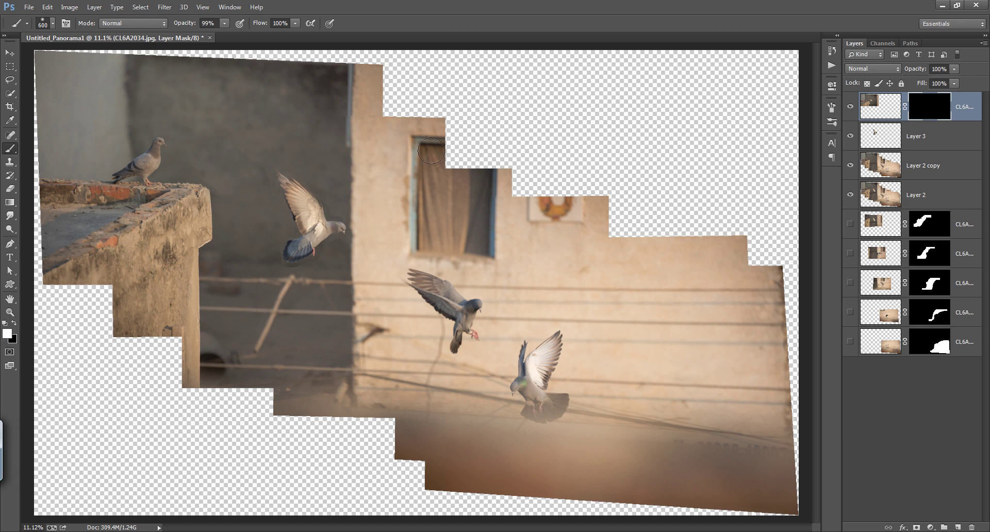
{"action": "left_click", "coordinate": [931, 105]}
{"action": "mouse_move", "coordinate": [222, 170]}
{"action": "left_mouse_down"}
{"action": "mouse_move", "coordinate": [261, 180]}
{"action": "mouse_move", "coordinate": [255, 189]}
{"action": "mouse_move", "coordinate": [216, 160]}
{"action": "mouse_move", "coordinate": [198, 164]}
{"action": "mouse_move", "coordinate": [219, 176]}
{"action": "mouse_move", "coordinate": [209, 196]}
{"action": "mouse_move", "coordinate": [222, 189]}
{"action": "mouse_move", "coordinate": [211, 239]}
{"action": "mouse_move", "coordinate": [220, 241]}
{"action": "left_mouse_up"}
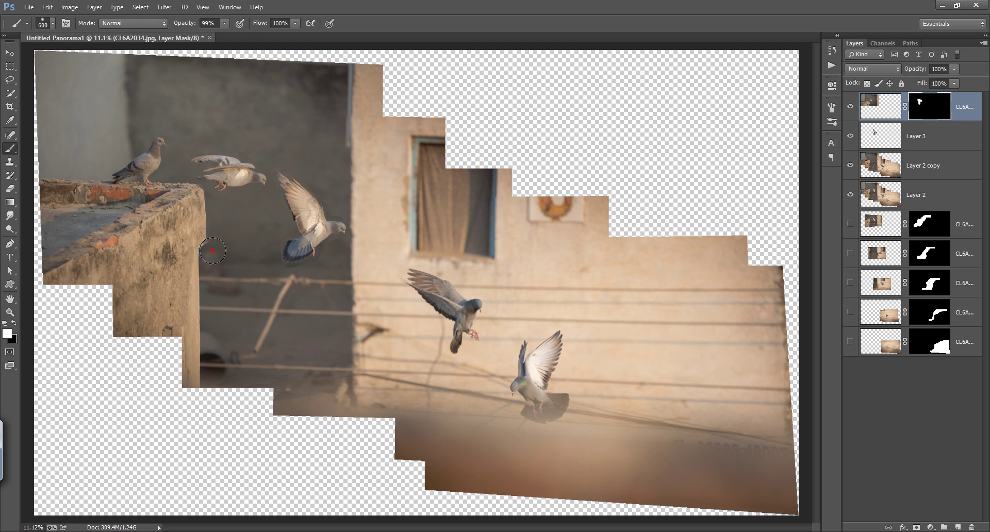
{"action": "key", "text": "ctrl+alt+z"}
{"action": "key", "text": "ctrl+alt+z"}
{"action": "key", "text": "ctrl+alt+z"}
{"action": "key", "text": "ctrl+alt+z"}
{"action": "key", "text": "ctrl+alt+z"}
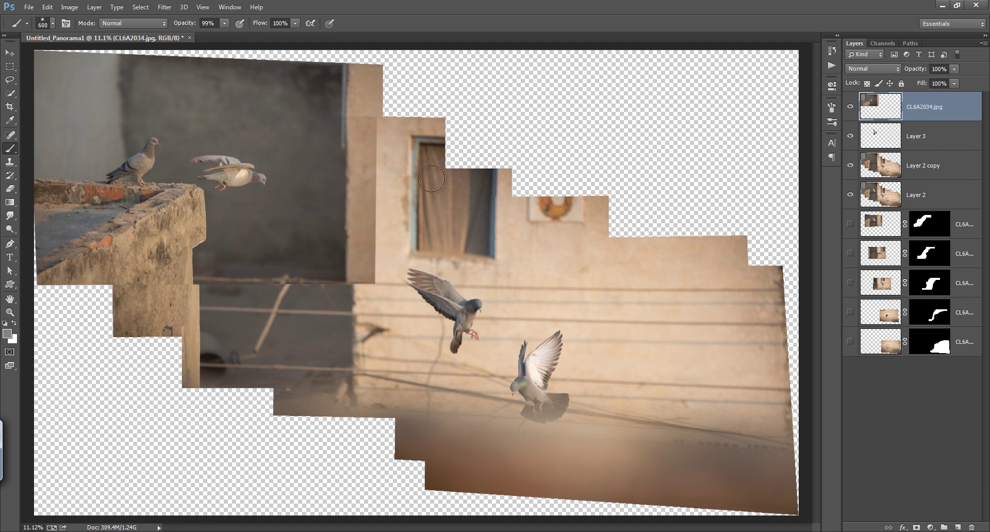
Add a black mask to CL6A2034.jpg and reveal the first flying pigeon beside the ledge with a 400 px white brush.
{"action": "left_click", "coordinate": [917, 528], "text": "alt"}
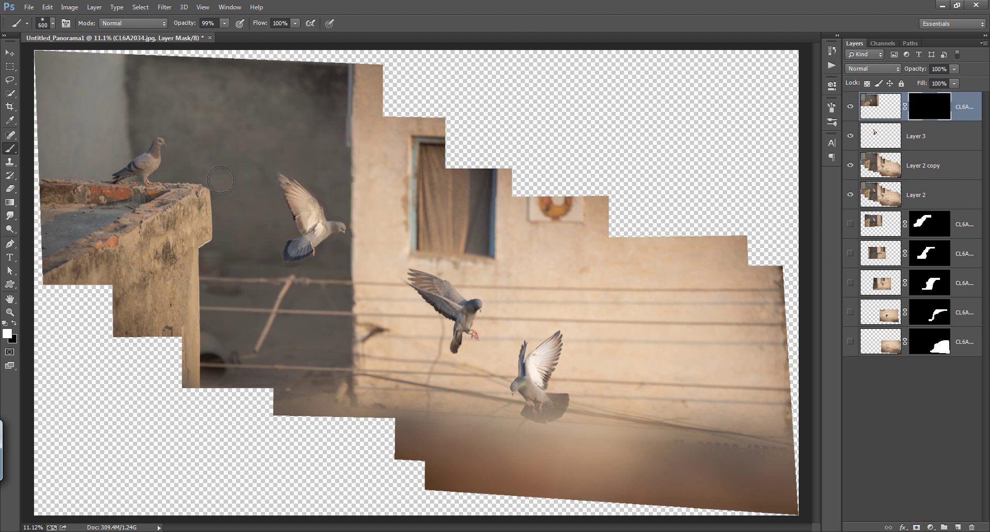
{"action": "left_click", "coordinate": [224, 173]}
{"action": "key", "text": "["}
{"action": "key", "text": "["}
{"action": "key", "text": "["}
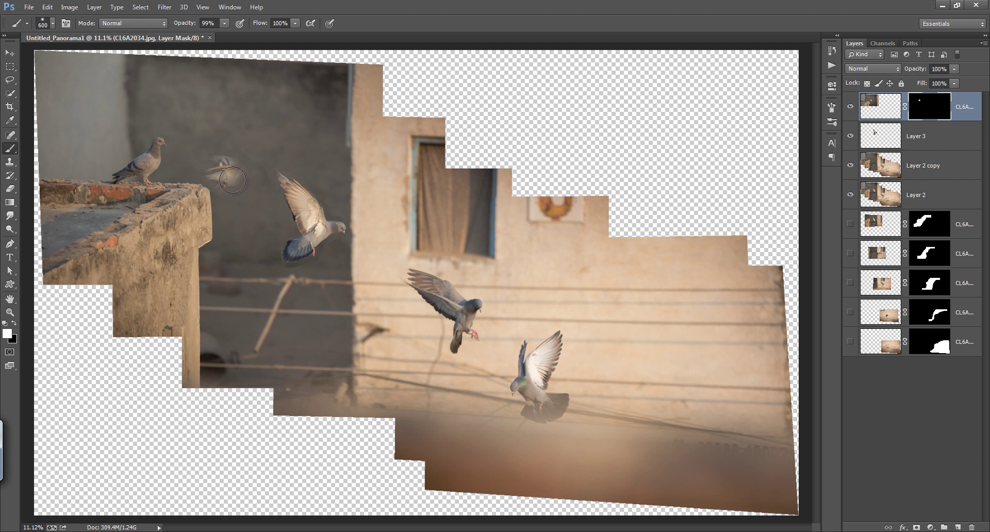
{"action": "key", "text": "["}
{"action": "key", "text": "]"}
{"action": "key", "text": "]"}
{"action": "mouse_move", "coordinate": [215, 160]}
{"action": "left_mouse_down"}
{"action": "mouse_move", "coordinate": [190, 161]}
{"action": "mouse_move", "coordinate": [242, 164]}
{"action": "mouse_move", "coordinate": [242, 183]}
{"action": "mouse_move", "coordinate": [261, 186]}
{"action": "mouse_move", "coordinate": [251, 167]}
{"action": "mouse_move", "coordinate": [254, 189]}
{"action": "mouse_move", "coordinate": [240, 171]}
{"action": "left_mouse_up"}
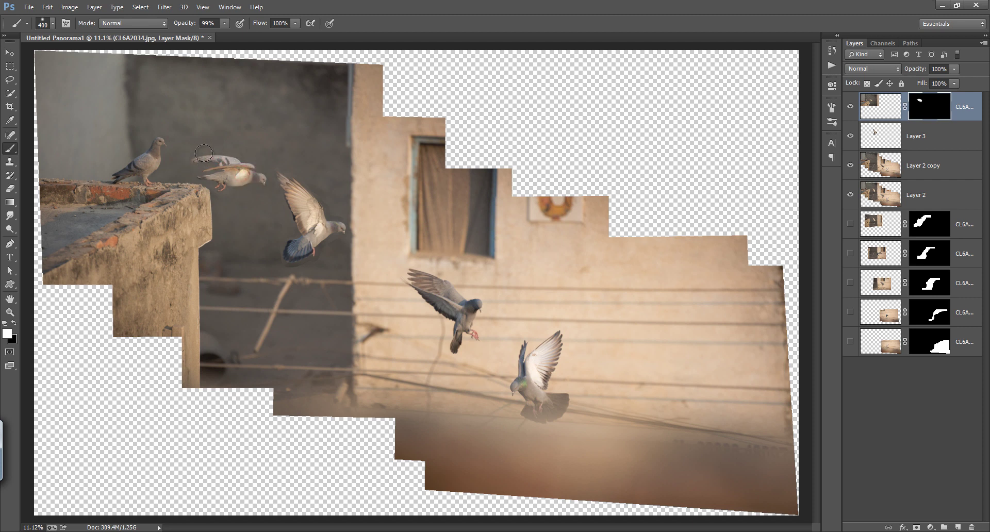
Add a white mask to Layer 3 and hide the mismatched background around its pigeon's tail with a 125 px black brush.
{"action": "left_click", "coordinate": [850, 137]}
{"action": "left_click", "coordinate": [851, 137]}
{"action": "left_click", "coordinate": [885, 137]}
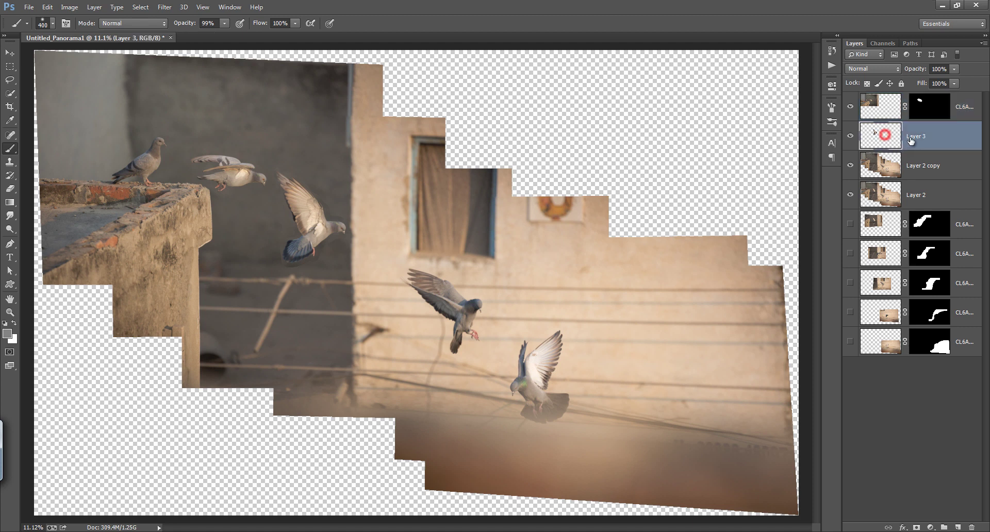
{"action": "left_click", "coordinate": [917, 527]}
{"action": "left_click_drag", "start_coordinate": [302, 258], "coordinate": [361, 254]}
{"action": "key", "text": "bracketleft"}
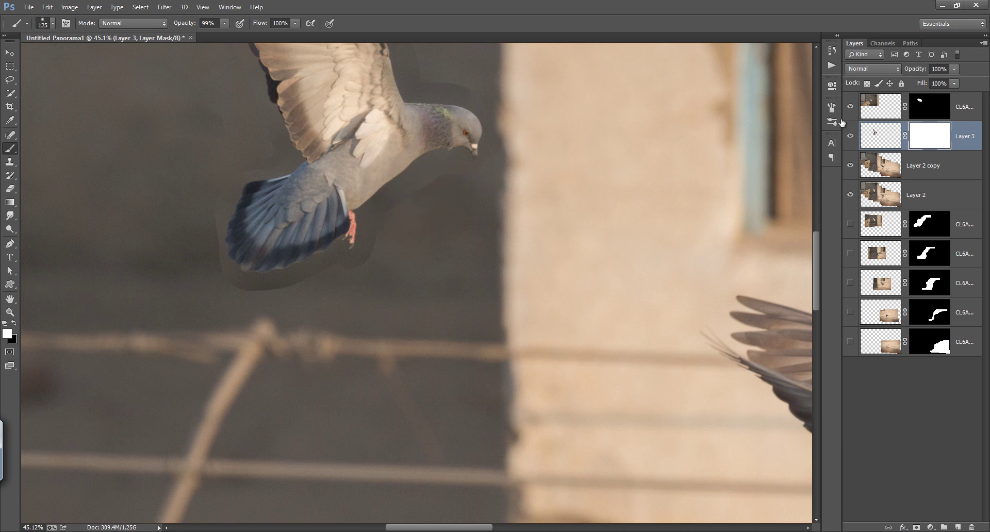
{"action": "left_click", "coordinate": [42, 24]}
{"action": "left_click", "coordinate": [444, 16]}
{"action": "key", "text": "x"}
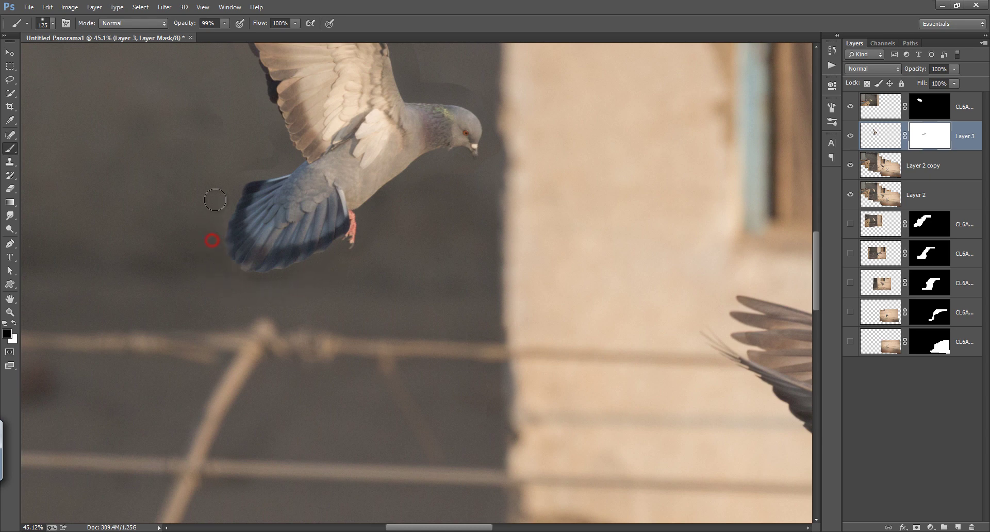
{"action": "left_click_drag", "start_coordinate": [263, 152], "coordinate": [272, 162]}
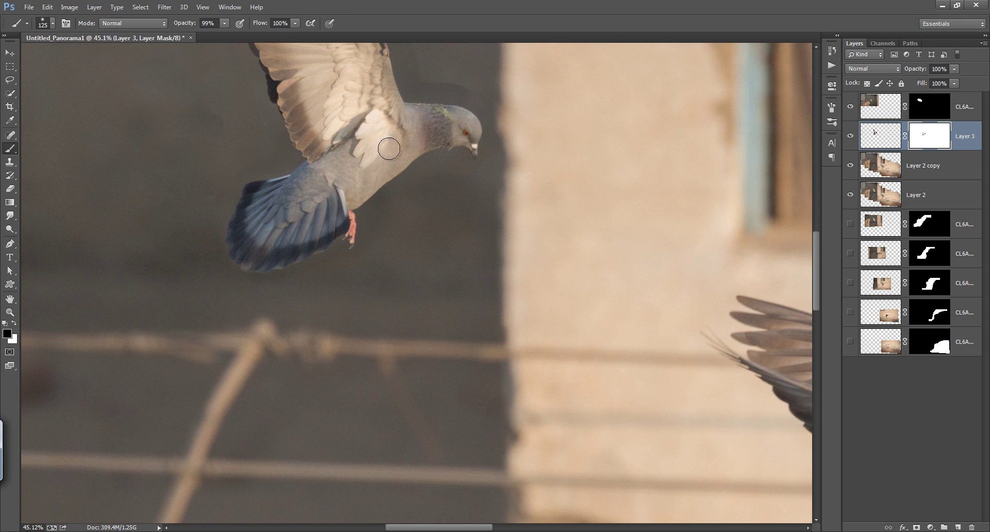
Mask out the remaining background fringe around the wing, head and belly of Layer 3's pigeon.
{"action": "left_click_drag", "start_coordinate": [402, 95], "coordinate": [327, 349]}
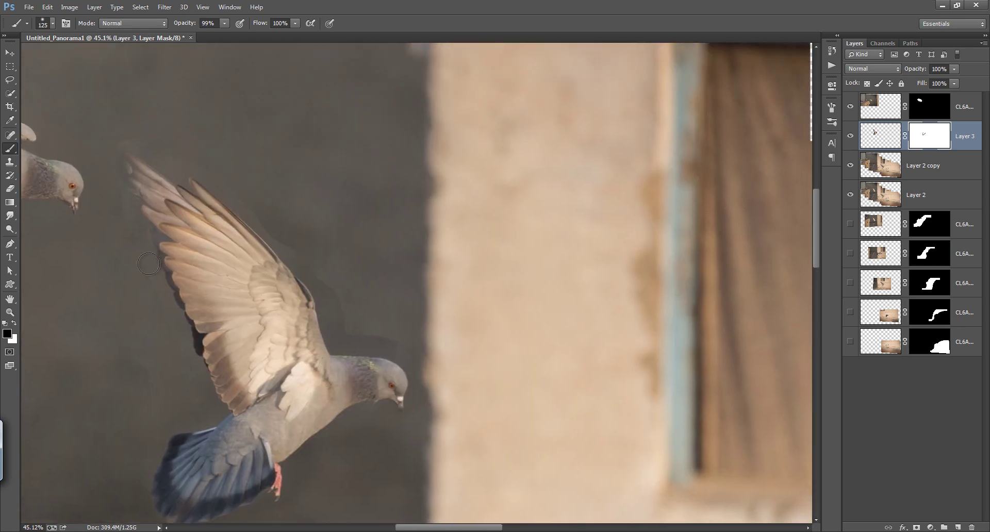
{"action": "mouse_move", "coordinate": [137, 224]}
{"action": "left_mouse_down"}
{"action": "mouse_move", "coordinate": [270, 259]}
{"action": "mouse_move", "coordinate": [237, 213]}
{"action": "left_mouse_up"}
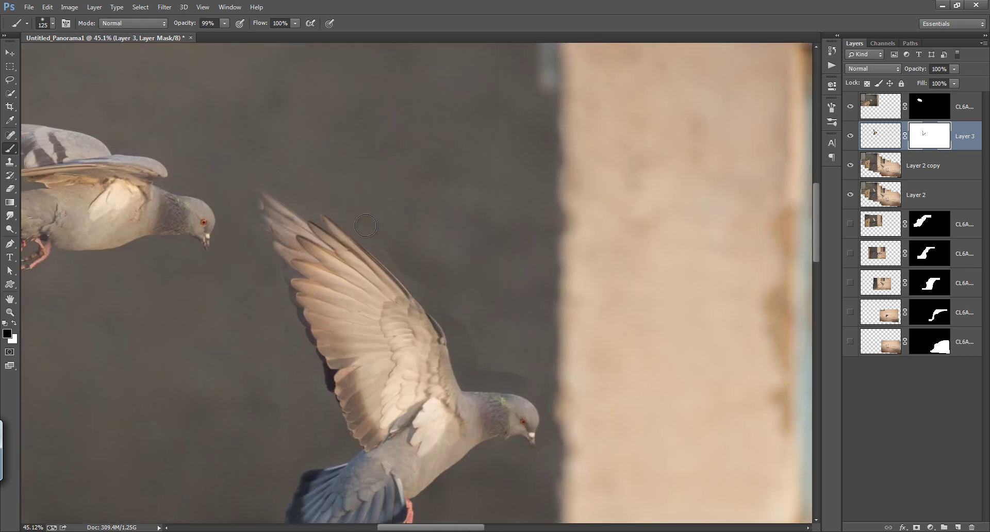
{"action": "left_click_drag", "start_coordinate": [392, 238], "coordinate": [302, 158]}
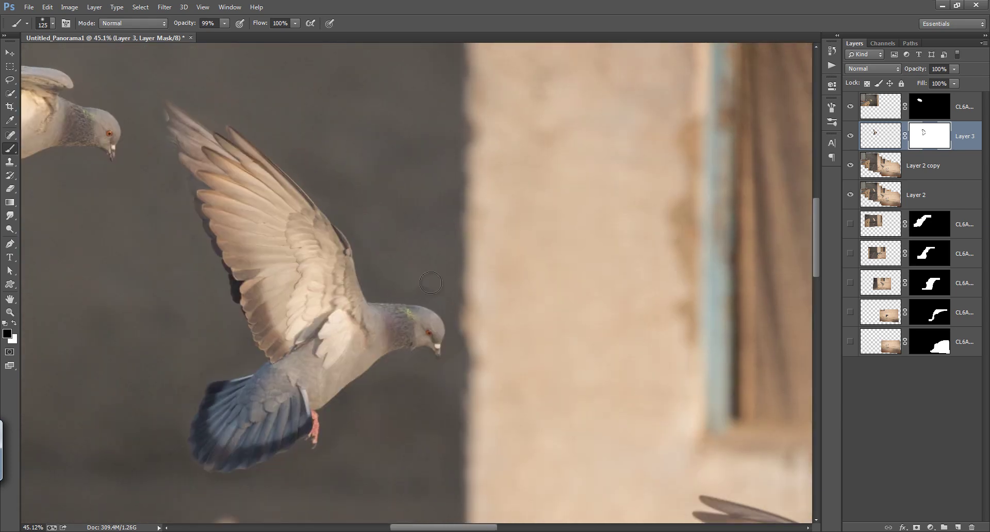
{"action": "mouse_move", "coordinate": [472, 276]}
{"action": "left_mouse_down"}
{"action": "mouse_move", "coordinate": [474, 226]}
{"action": "mouse_move", "coordinate": [472, 299]}
{"action": "left_mouse_up"}
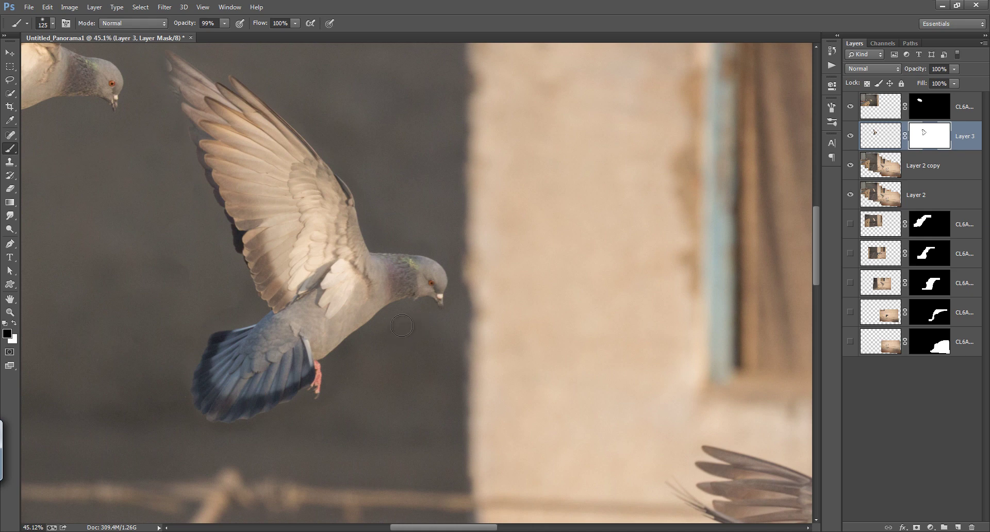
{"action": "key", "text": "ctrl+0"}
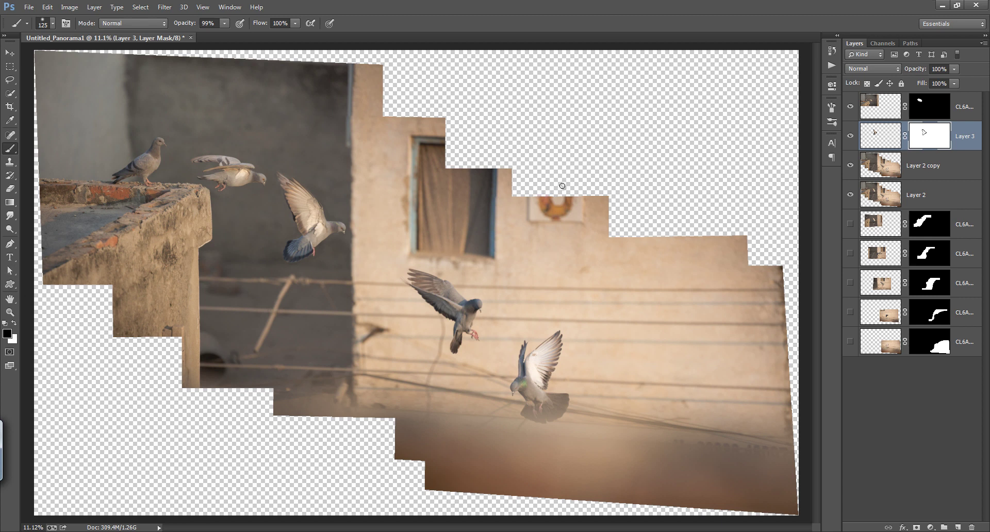
Stamp all visible layers into a new top layer and crop the canvas to a wide strip, trimming above the window and below the lowest pigeon.
{"action": "left_click", "coordinate": [966, 108]}
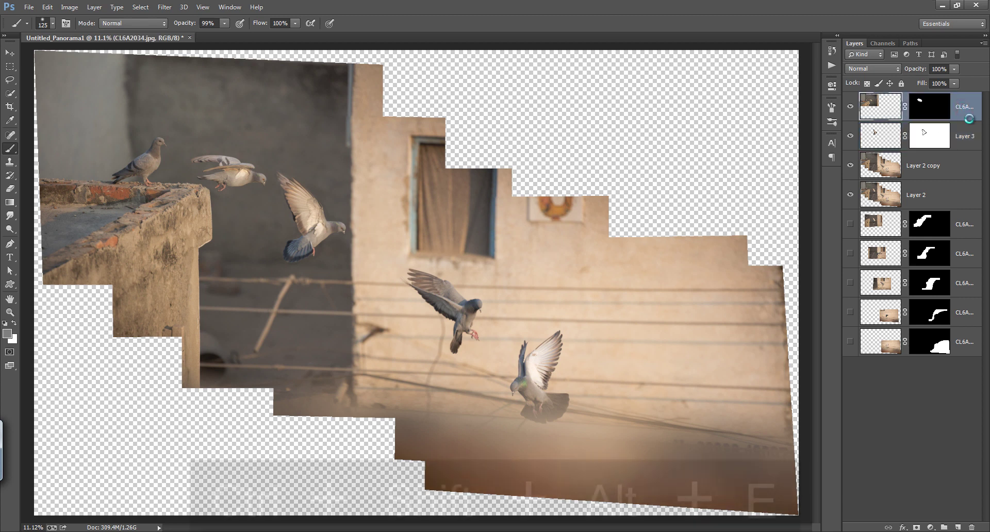
{"action": "key", "text": "ctrl+shift+alt+e"}
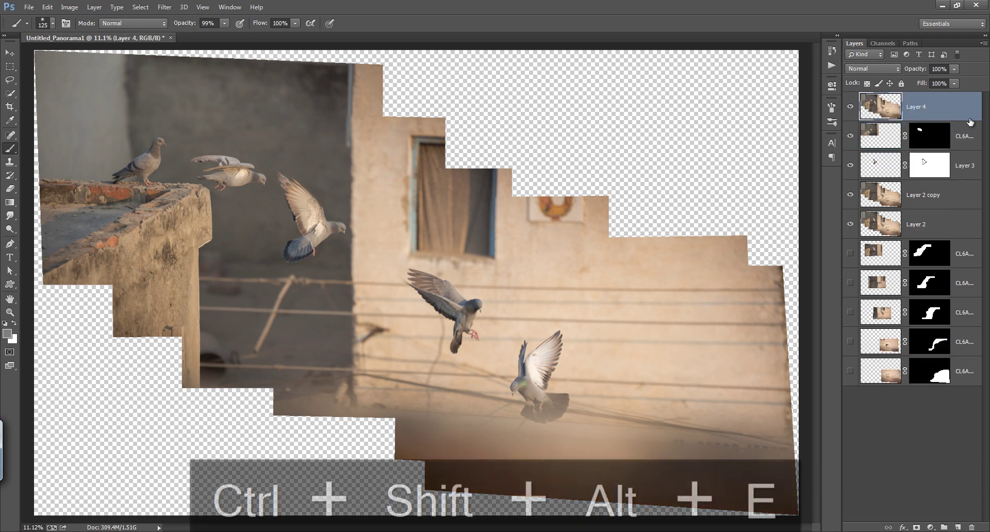
{"action": "left_click", "coordinate": [13, 110]}
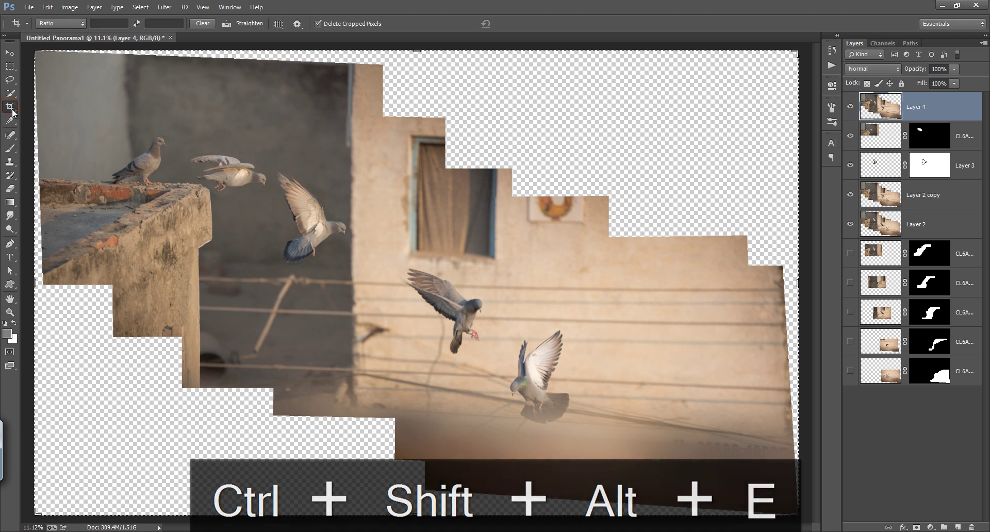
{"action": "left_click_drag", "start_coordinate": [417, 52], "coordinate": [419, 79]}
{"action": "left_click_drag", "start_coordinate": [417, 486], "coordinate": [412, 447]}
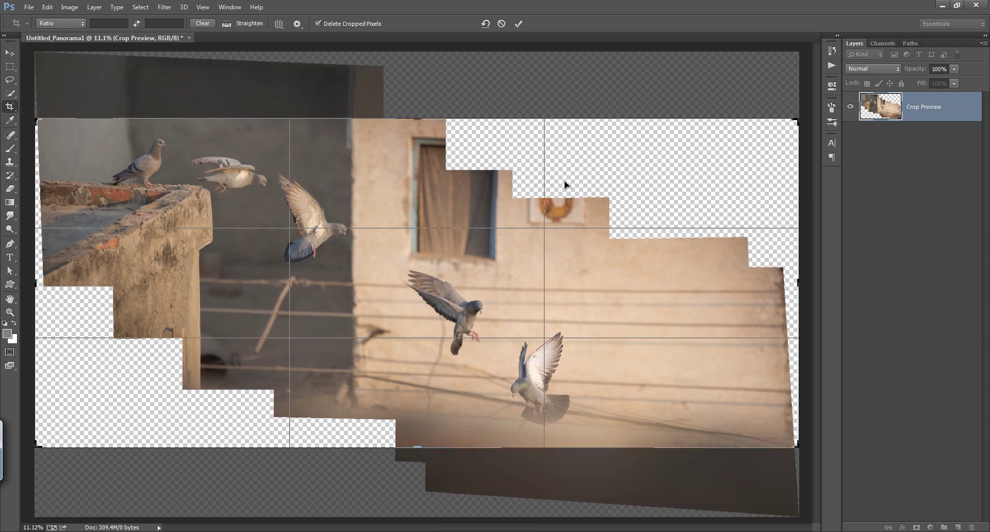
{"action": "left_click", "coordinate": [519, 23]}
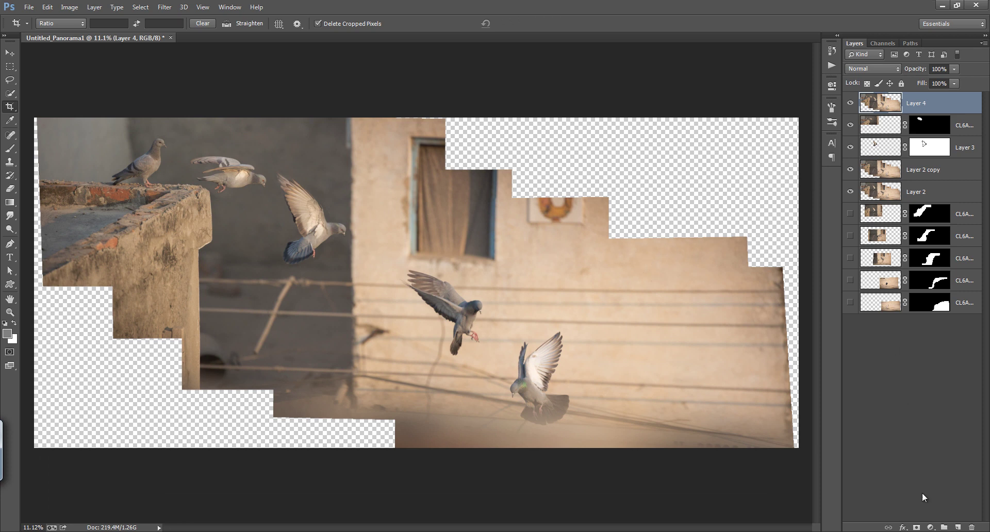
Add an empty layer above the merged one for cloning with the Clone Stamp tool.
{"action": "left_click", "coordinate": [958, 527]}
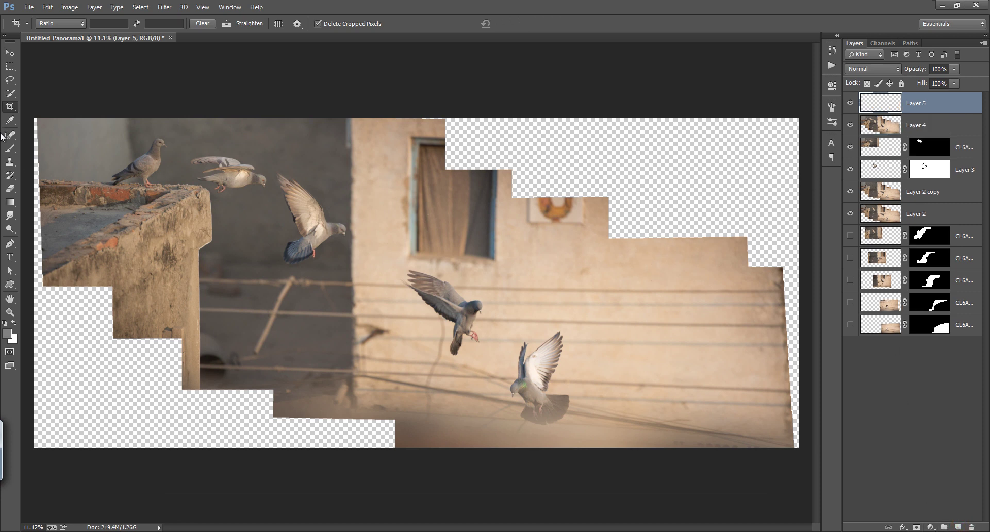
{"action": "left_click", "coordinate": [9, 161]}
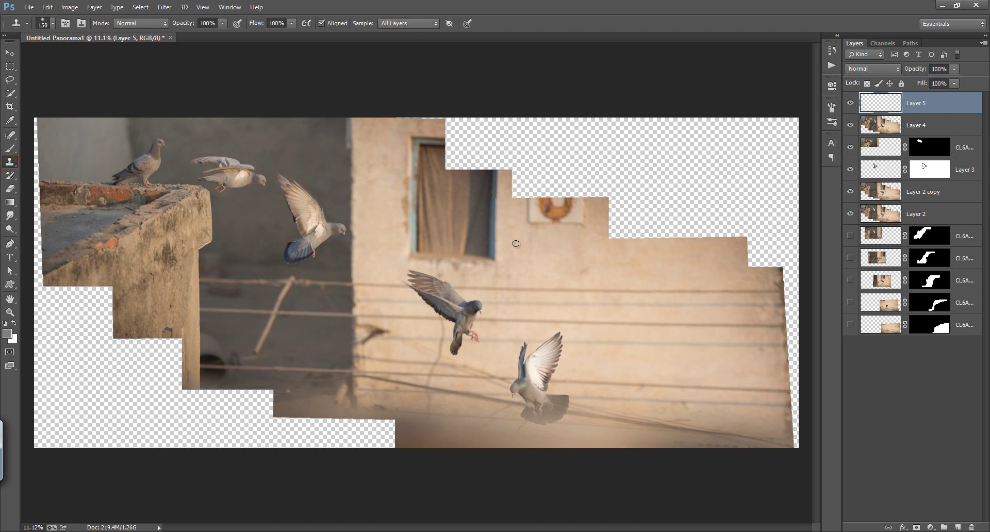
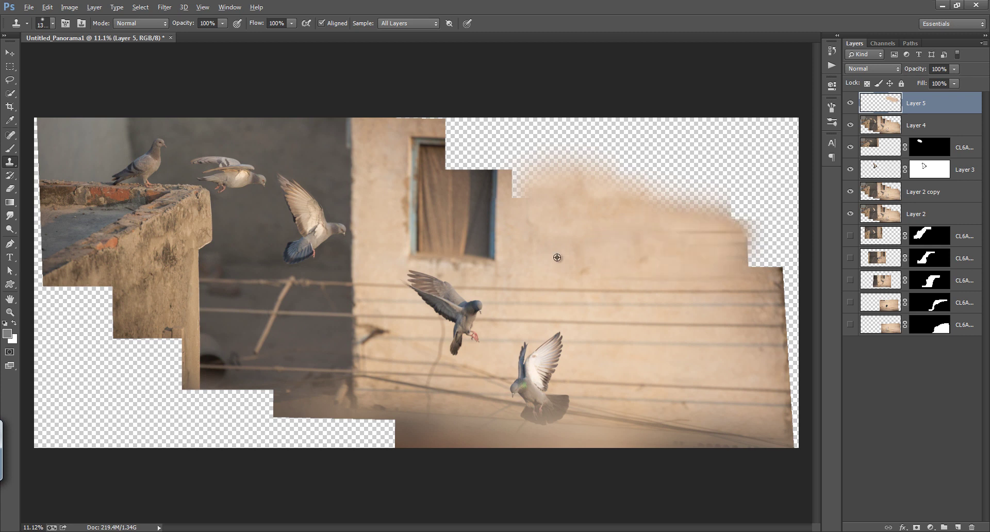
Clone wall texture over the empty area in the image's upper-right region, following the wall's stepped edge.
{"action": "mouse_move", "coordinate": [534, 200]}
{"action": "left_mouse_down"}
{"action": "mouse_move", "coordinate": [576, 178]}
{"action": "mouse_move", "coordinate": [654, 190]}
{"action": "mouse_move", "coordinate": [605, 217]}
{"action": "mouse_move", "coordinate": [644, 212]}
{"action": "left_mouse_up"}
{"action": "key", "text": "bracketright"}
{"action": "left_click", "coordinate": [575, 225], "text": "alt"}
{"action": "left_click_drag", "start_coordinate": [562, 155], "coordinate": [573, 154]}
{"action": "left_click", "coordinate": [573, 154], "text": "alt"}
{"action": "mouse_move", "coordinate": [633, 155]}
{"action": "left_mouse_down"}
{"action": "mouse_move", "coordinate": [689, 175]}
{"action": "mouse_move", "coordinate": [704, 213]}
{"action": "mouse_move", "coordinate": [726, 209]}
{"action": "left_mouse_up"}
{"action": "left_click", "coordinate": [582, 239], "text": "alt"}
{"action": "left_click", "coordinate": [562, 221], "text": "alt"}
{"action": "mouse_move", "coordinate": [532, 153]}
{"action": "left_mouse_down"}
{"action": "mouse_move", "coordinate": [659, 154]}
{"action": "mouse_move", "coordinate": [708, 166]}
{"action": "left_mouse_up"}
{"action": "left_click", "coordinate": [572, 237], "text": "alt"}
Clone wall texture into the empty area above and beside the window's upper-right corner with a smaller stamp brush.
{"action": "left_click_drag", "start_coordinate": [519, 136], "coordinate": [446, 122]}
{"action": "key", "text": "ctrl+alt+z"}
{"action": "key", "text": "ctrl+alt+z"}
{"action": "key", "text": "bracketleft"}
{"action": "key", "text": "bracketleft"}
{"action": "left_click", "coordinate": [619, 220], "text": "alt"}
{"action": "mouse_move", "coordinate": [514, 137]}
{"action": "left_mouse_down"}
{"action": "mouse_move", "coordinate": [472, 134]}
{"action": "mouse_move", "coordinate": [527, 129]}
{"action": "mouse_move", "coordinate": [517, 132]}
{"action": "left_mouse_up"}
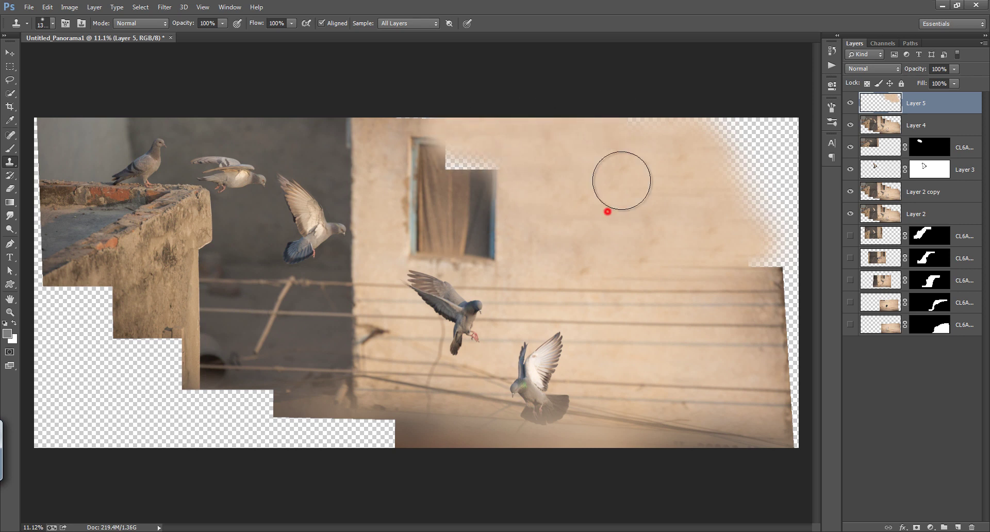
Merge the clone layer into the stamped layer below and cover the whole window with cloned wall texture.
{"action": "key", "text": "m"}
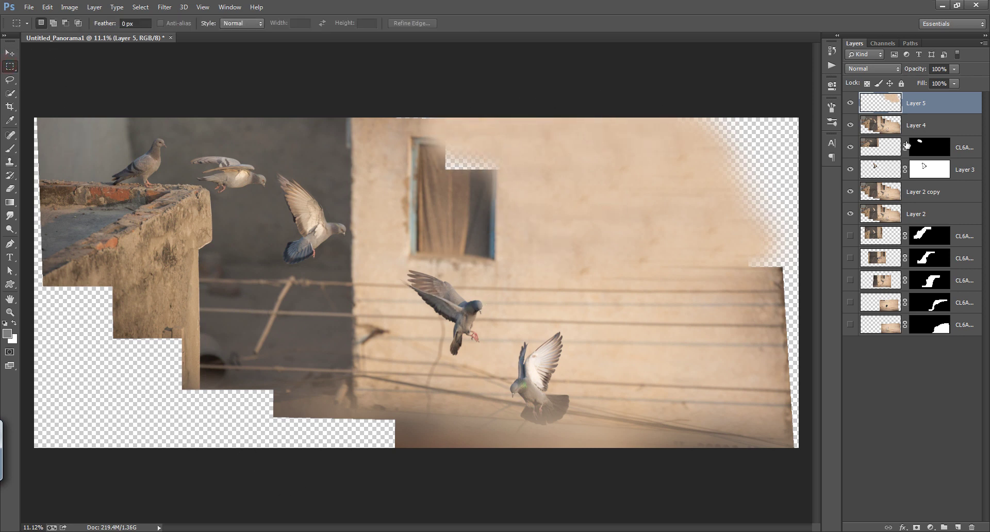
{"action": "key", "text": "ctrl+e"}
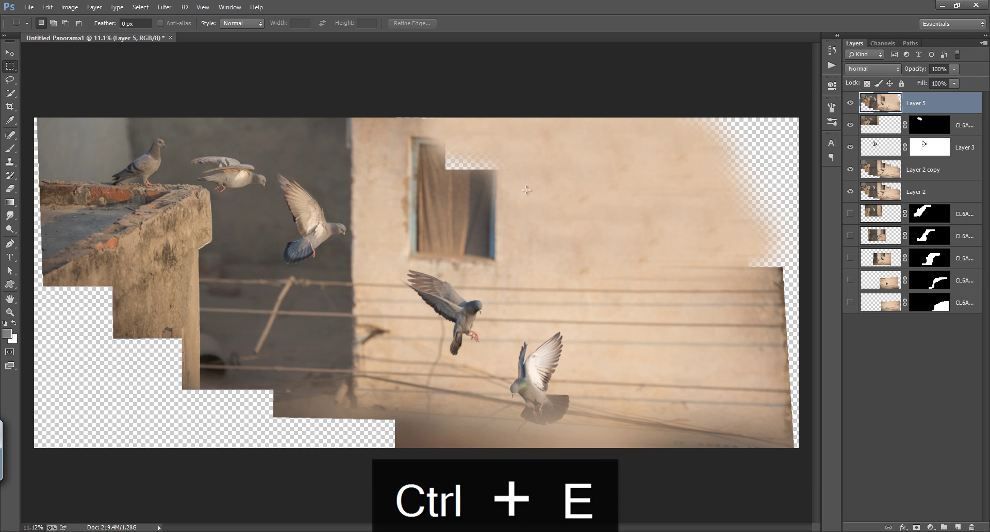
{"action": "key", "text": "s"}
{"action": "mouse_move", "coordinate": [485, 207]}
{"action": "left_mouse_down"}
{"action": "mouse_move", "coordinate": [425, 159]}
{"action": "mouse_move", "coordinate": [469, 204]}
{"action": "mouse_move", "coordinate": [496, 189]}
{"action": "mouse_move", "coordinate": [500, 217]}
{"action": "mouse_move", "coordinate": [459, 166]}
{"action": "mouse_move", "coordinate": [426, 221]}
{"action": "mouse_move", "coordinate": [521, 252]}
{"action": "mouse_move", "coordinate": [415, 230]}
{"action": "left_mouse_up"}
{"action": "key", "text": "ctrl+z"}
{"action": "key", "text": "["}
{"action": "left_click", "coordinate": [581, 204], "text": "alt"}
{"action": "key", "text": "bracketleft"}
{"action": "left_click", "coordinate": [542, 228], "text": "alt"}
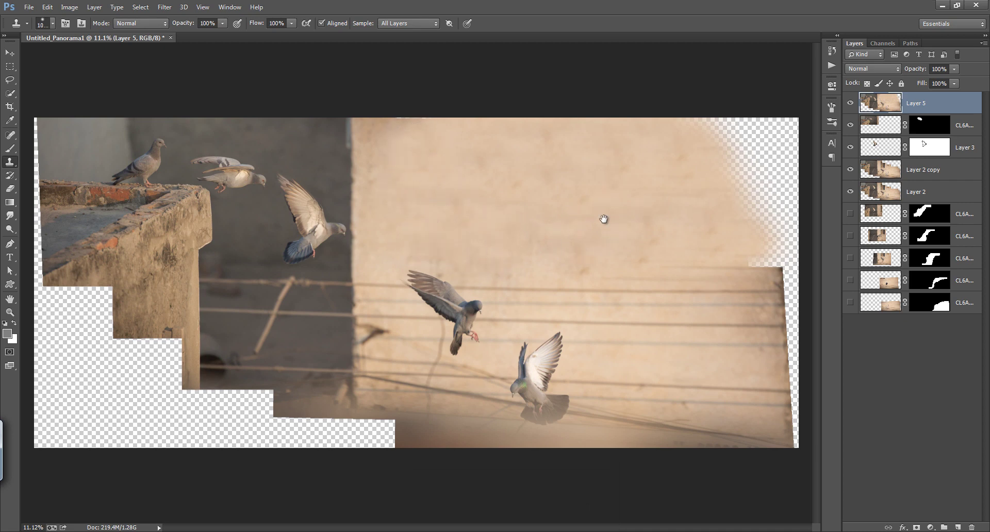
Select the empty lower-left area and the adjoining parapet base with a rectangular marquee.
{"action": "scroll", "coordinate": [410, 313], "scroll_direction": "up", "scroll_amount": 4}
{"action": "left_click_drag", "start_coordinate": [411, 312], "coordinate": [515, 199]}
{"action": "left_click_drag", "start_coordinate": [423, 254], "coordinate": [641, 287]}
{"action": "left_click", "coordinate": [10, 66]}
{"action": "left_click_drag", "start_coordinate": [168, 195], "coordinate": [443, 454]}
Save the composite as the Photoshop document Untitled_Panorama1.psd.
{"action": "left_click", "coordinate": [29, 6]}
{"action": "left_click", "coordinate": [48, 163]}
{"action": "left_click", "coordinate": [884, 511]}
{"action": "left_click", "coordinate": [530, 124]}
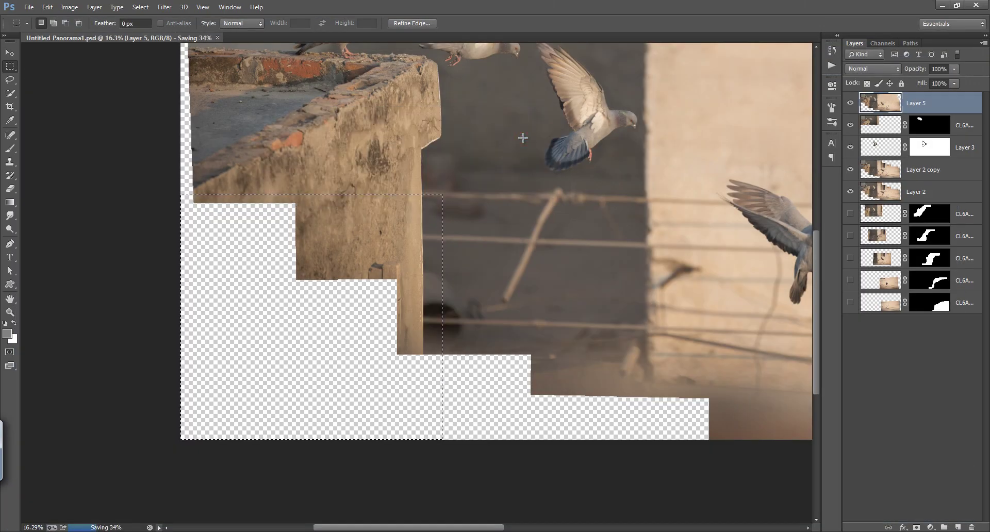
Try to fill the selected lower-left area from its surroundings with the Fill command, then clear the selection.
{"action": "left_click", "coordinate": [29, 8]}
{"action": "mouse_move", "coordinate": [48, 7]}
{"action": "left_click", "coordinate": [67, 196]}
{"action": "left_click", "coordinate": [698, 87]}
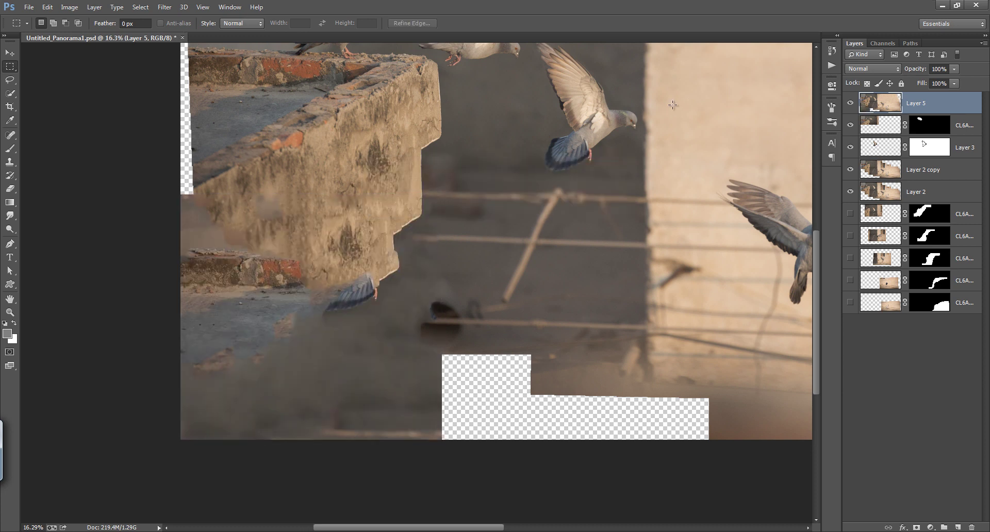
{"action": "key", "text": "ctrl+0"}
{"action": "key", "text": "ctrl+d"}
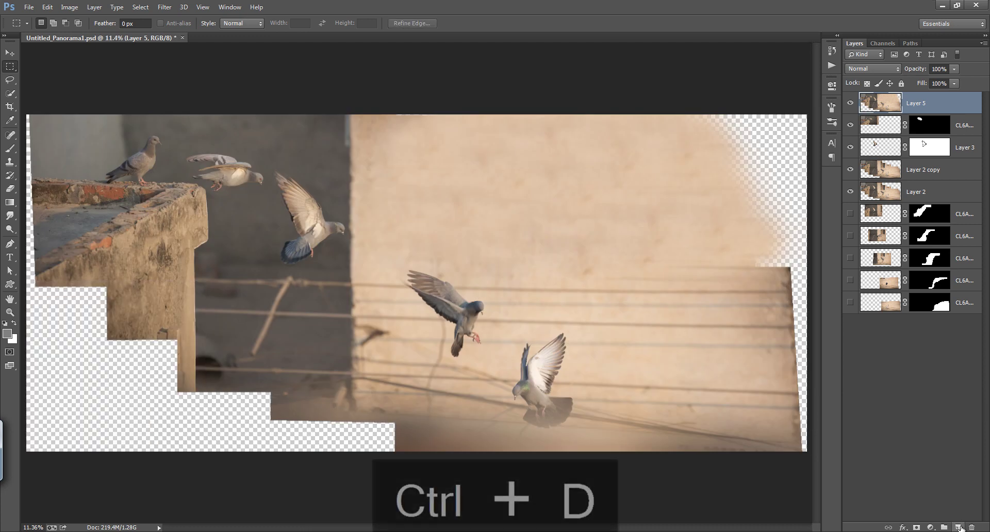
Add an empty layer on top and clone the parapet's wall texture into the empty lower-left area.
{"action": "left_click", "coordinate": [957, 528]}
{"action": "left_click", "coordinate": [9, 161]}
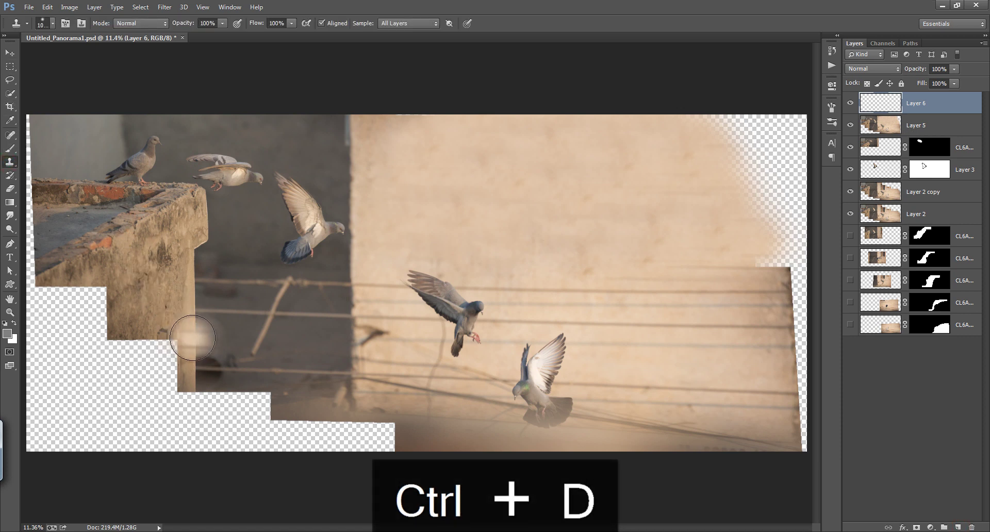
{"action": "left_click", "coordinate": [196, 345], "text": "alt"}
{"action": "mouse_move", "coordinate": [197, 404]}
{"action": "left_mouse_down"}
{"action": "mouse_move", "coordinate": [195, 342]}
{"action": "mouse_move", "coordinate": [194, 436]}
{"action": "left_mouse_up"}
{"action": "left_click", "coordinate": [142, 313], "text": "alt"}
{"action": "mouse_move", "coordinate": [142, 312]}
{"action": "left_mouse_down"}
{"action": "mouse_move", "coordinate": [108, 333]}
{"action": "mouse_move", "coordinate": [105, 300]}
{"action": "mouse_move", "coordinate": [87, 295]}
{"action": "mouse_move", "coordinate": [40, 316]}
{"action": "left_mouse_up"}
{"action": "left_click_drag", "start_coordinate": [39, 316], "coordinate": [31, 310]}
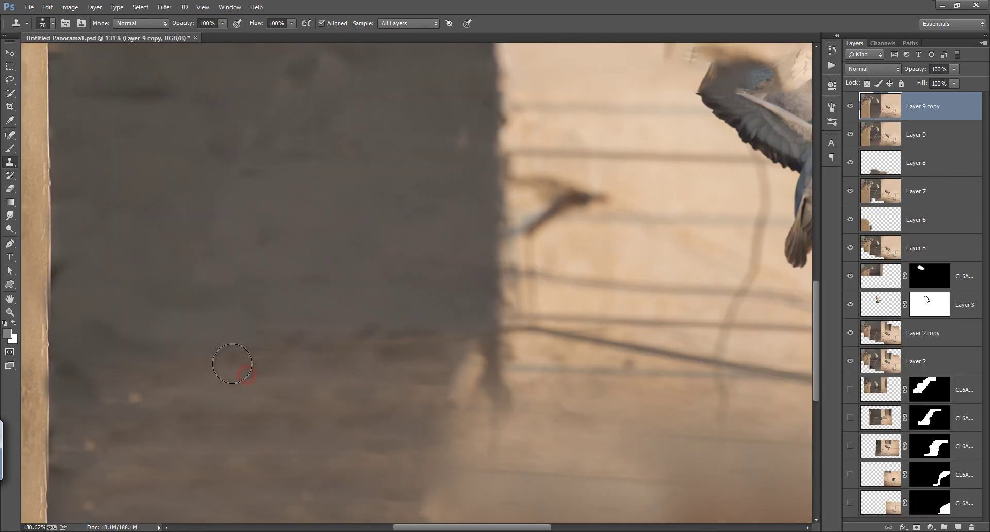
On Layer 9 copy, clone over the remaining cables and dark marks around the boundary between the dark and light walls.
{"action": "left_click_drag", "start_coordinate": [544, 288], "coordinate": [242, 402]}
{"action": "key", "text": "bracketleft"}
{"action": "left_click", "coordinate": [253, 177], "text": "alt"}
{"action": "mouse_move", "coordinate": [213, 217]}
{"action": "left_mouse_down"}
{"action": "mouse_move", "coordinate": [369, 218]}
{"action": "mouse_move", "coordinate": [369, 208]}
{"action": "mouse_move", "coordinate": [364, 234]}
{"action": "left_mouse_up"}
{"action": "left_click", "coordinate": [303, 193], "text": "alt"}
{"action": "left_click", "coordinate": [234, 220], "text": "alt"}
{"action": "left_click_drag", "start_coordinate": [216, 265], "coordinate": [382, 268]}
{"action": "left_click", "coordinate": [299, 219], "text": "alt"}
{"action": "left_click_drag", "start_coordinate": [376, 251], "coordinate": [412, 270]}
{"action": "mouse_move", "coordinate": [463, 290]}
{"action": "left_mouse_down"}
{"action": "mouse_move", "coordinate": [459, 361]}
{"action": "mouse_move", "coordinate": [418, 338]}
{"action": "mouse_move", "coordinate": [308, 322]}
{"action": "left_mouse_up"}
{"action": "left_click", "coordinate": [424, 293], "text": "alt"}
Clone clean light wall texture over the cables between the wall's dark edge and the fourth pigeon.
{"action": "left_click", "coordinate": [324, 261], "text": "alt"}
{"action": "mouse_move", "coordinate": [300, 316]}
{"action": "left_mouse_down"}
{"action": "mouse_move", "coordinate": [241, 294]}
{"action": "mouse_move", "coordinate": [237, 336]}
{"action": "mouse_move", "coordinate": [226, 297]}
{"action": "left_mouse_up"}
{"action": "left_click", "coordinate": [296, 271], "text": "alt"}
{"action": "left_click_drag", "start_coordinate": [334, 272], "coordinate": [277, 192]}
{"action": "mouse_move", "coordinate": [150, 304]}
{"action": "left_mouse_down"}
{"action": "mouse_move", "coordinate": [355, 324]}
{"action": "mouse_move", "coordinate": [396, 296]}
{"action": "mouse_move", "coordinate": [371, 368]}
{"action": "left_mouse_up"}
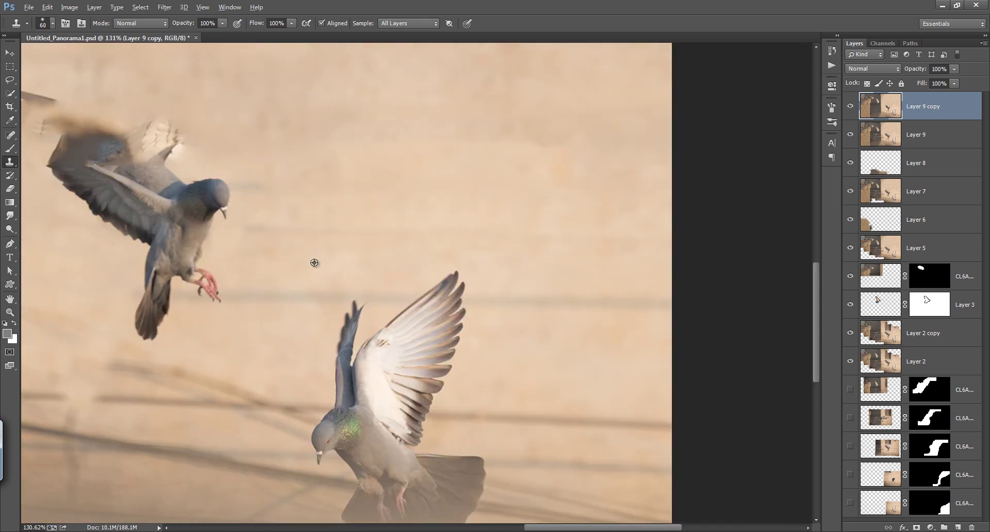
{"action": "left_click", "coordinate": [279, 262], "text": "alt"}
{"action": "left_click_drag", "start_coordinate": [237, 293], "coordinate": [396, 291]}
{"action": "mouse_move", "coordinate": [483, 300]}
{"action": "left_mouse_down"}
{"action": "mouse_move", "coordinate": [602, 281]}
{"action": "mouse_move", "coordinate": [660, 302]}
{"action": "left_mouse_up"}
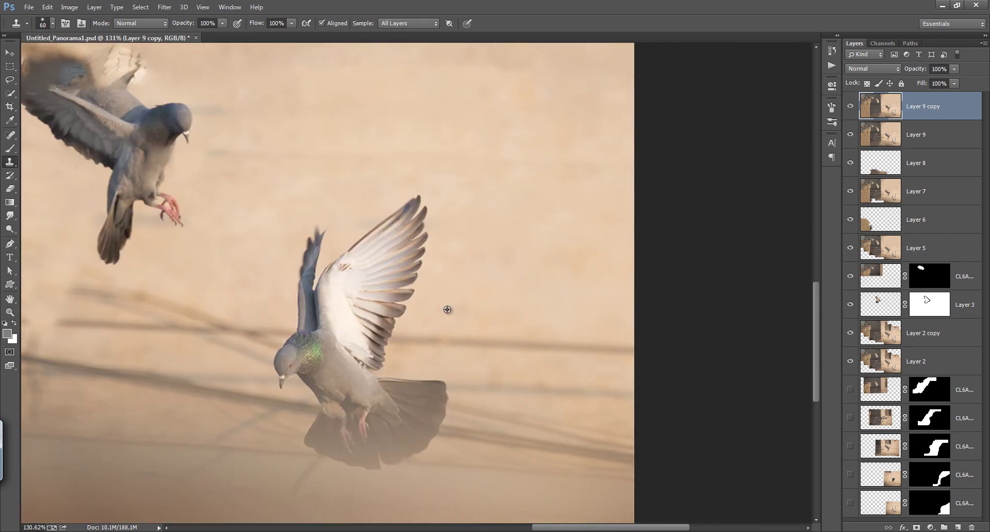
{"action": "left_click", "coordinate": [447, 310], "text": "alt"}
Clone out the cables on the light wall below and around the fourth pigeon with a 45 px stamp.
{"action": "left_click_drag", "start_coordinate": [400, 341], "coordinate": [562, 345]}
{"action": "left_click", "coordinate": [529, 284], "text": "alt"}
{"action": "left_click_drag", "start_coordinate": [583, 345], "coordinate": [617, 351]}
{"action": "left_click_drag", "start_coordinate": [538, 322], "coordinate": [528, 285]}
{"action": "key", "text": "bracketleft"}
{"action": "key", "text": "bracketleft"}
{"action": "left_click", "coordinate": [458, 303], "text": "alt"}
{"action": "mouse_move", "coordinate": [449, 350]}
{"action": "left_mouse_down"}
{"action": "mouse_move", "coordinate": [482, 349]}
{"action": "mouse_move", "coordinate": [600, 355]}
{"action": "left_mouse_up"}
{"action": "left_click_drag", "start_coordinate": [406, 224], "coordinate": [605, 290]}
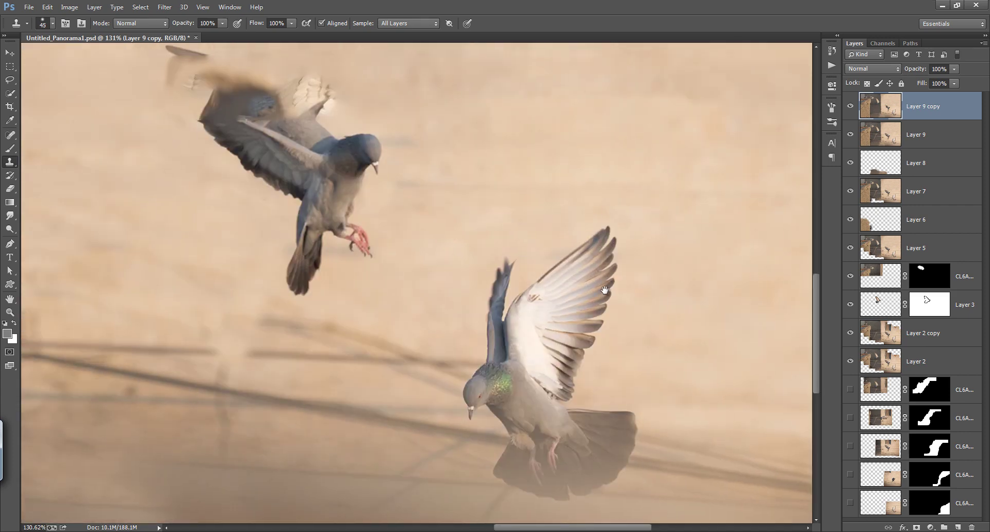
Remove the cable segments running toward the lowest pigeon by cloning nearby wall texture over them.
{"action": "mouse_move", "coordinate": [459, 359]}
{"action": "left_mouse_down"}
{"action": "mouse_move", "coordinate": [417, 355]}
{"action": "mouse_move", "coordinate": [335, 325]}
{"action": "left_mouse_up"}
{"action": "left_click", "coordinate": [426, 304], "text": "alt"}
{"action": "left_click_drag", "start_coordinate": [340, 326], "coordinate": [267, 325]}
{"action": "left_click", "coordinate": [440, 323], "text": "alt"}
{"action": "mouse_move", "coordinate": [399, 359]}
{"action": "left_mouse_down"}
{"action": "mouse_move", "coordinate": [319, 344]}
{"action": "mouse_move", "coordinate": [347, 356]}
{"action": "left_mouse_up"}
{"action": "left_click", "coordinate": [411, 331], "text": "alt"}
{"action": "mouse_move", "coordinate": [237, 330]}
{"action": "left_mouse_down"}
{"action": "mouse_move", "coordinate": [430, 342]}
{"action": "mouse_move", "coordinate": [198, 352]}
{"action": "left_mouse_up"}
{"action": "left_click_drag", "start_coordinate": [312, 341], "coordinate": [201, 270]}
{"action": "left_click_drag", "start_coordinate": [98, 308], "coordinate": [466, 357]}
{"action": "left_click_drag", "start_coordinate": [454, 350], "coordinate": [527, 323]}
Clone out the remaining cables around the lowest pigeon's tail and across to the image's right edge.
{"action": "left_click", "coordinate": [193, 295], "text": "alt"}
{"action": "left_click_drag", "start_coordinate": [194, 328], "coordinate": [389, 334]}
{"action": "left_click_drag", "start_coordinate": [504, 347], "coordinate": [598, 352]}
{"action": "left_click", "coordinate": [554, 396], "text": "alt"}
{"action": "left_click_drag", "start_coordinate": [309, 389], "coordinate": [445, 338]}
{"action": "left_click", "coordinate": [382, 350], "text": "alt"}
{"action": "mouse_move", "coordinate": [445, 378]}
{"action": "left_mouse_down"}
{"action": "mouse_move", "coordinate": [387, 396]}
{"action": "mouse_move", "coordinate": [403, 404]}
{"action": "mouse_move", "coordinate": [337, 371]}
{"action": "mouse_move", "coordinate": [465, 383]}
{"action": "left_mouse_up"}
{"action": "left_click_drag", "start_coordinate": [313, 306], "coordinate": [324, 379]}
{"action": "left_click", "coordinate": [236, 349], "text": "alt"}
{"action": "mouse_move", "coordinate": [262, 371]}
{"action": "left_mouse_down"}
{"action": "mouse_move", "coordinate": [276, 341]}
{"action": "mouse_move", "coordinate": [276, 382]}
{"action": "left_mouse_up"}
{"action": "left_click_drag", "start_coordinate": [541, 416], "coordinate": [112, 364]}
{"action": "mouse_move", "coordinate": [471, 342]}
{"action": "left_mouse_down"}
{"action": "mouse_move", "coordinate": [438, 353]}
{"action": "mouse_move", "coordinate": [311, 319]}
{"action": "mouse_move", "coordinate": [343, 329]}
{"action": "mouse_move", "coordinate": [301, 349]}
{"action": "left_mouse_up"}
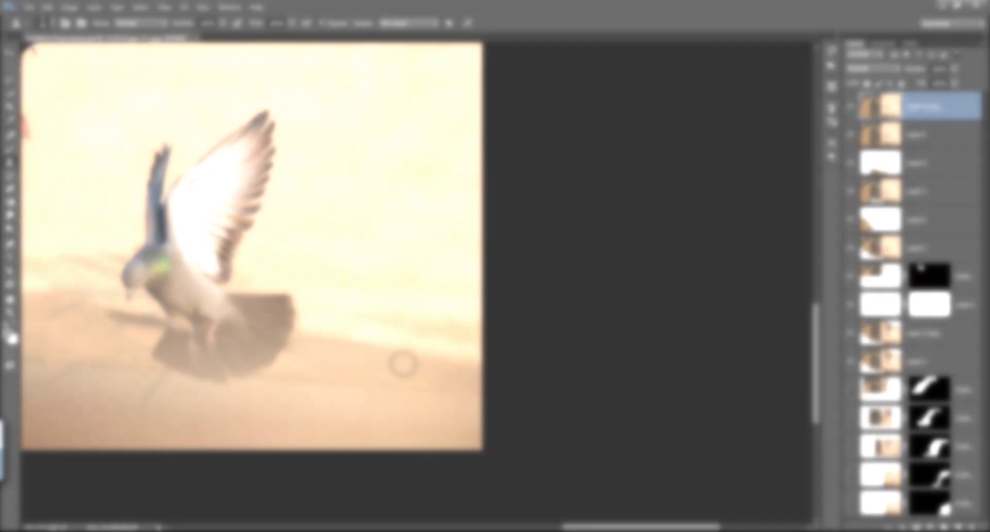
{"action": "key", "text": "ctrl+0"}
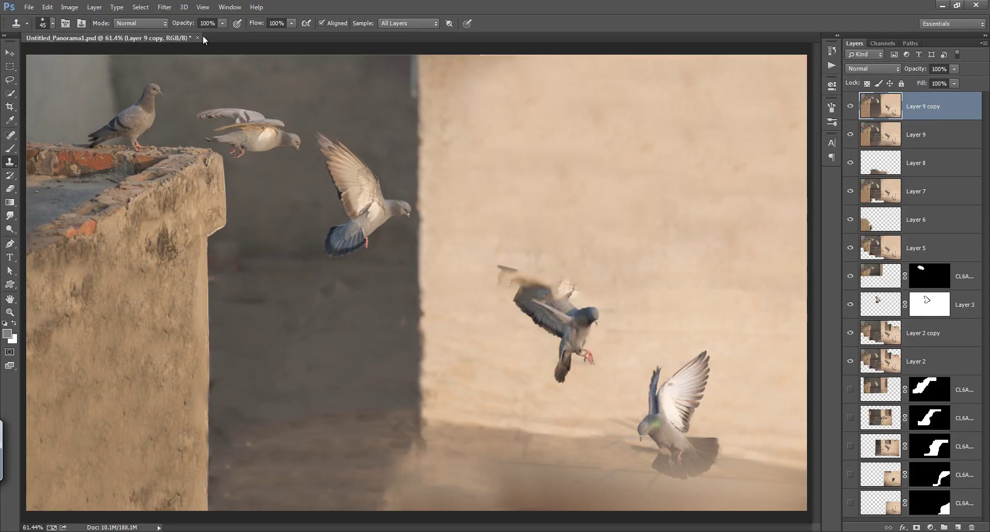
Apply a Lens Blur with an octagonal iris and a radius of about 39 to Layer 9 copy.
{"action": "left_click", "coordinate": [163, 7]}
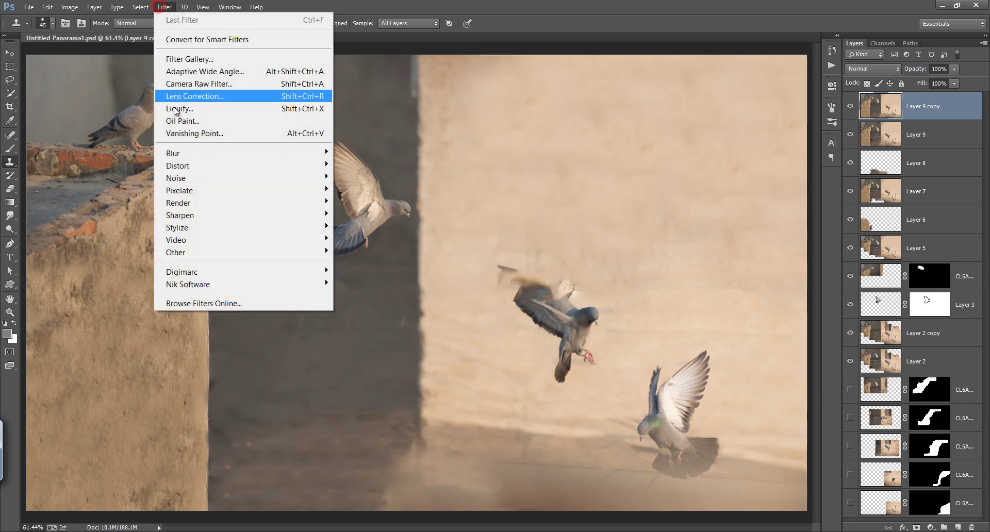
{"action": "mouse_move", "coordinate": [183, 156]}
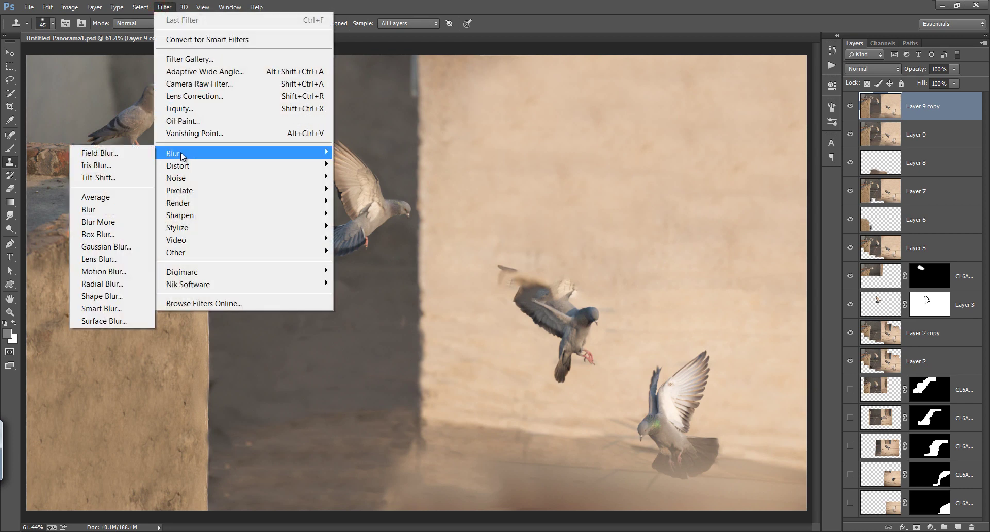
{"action": "left_click", "coordinate": [116, 260]}
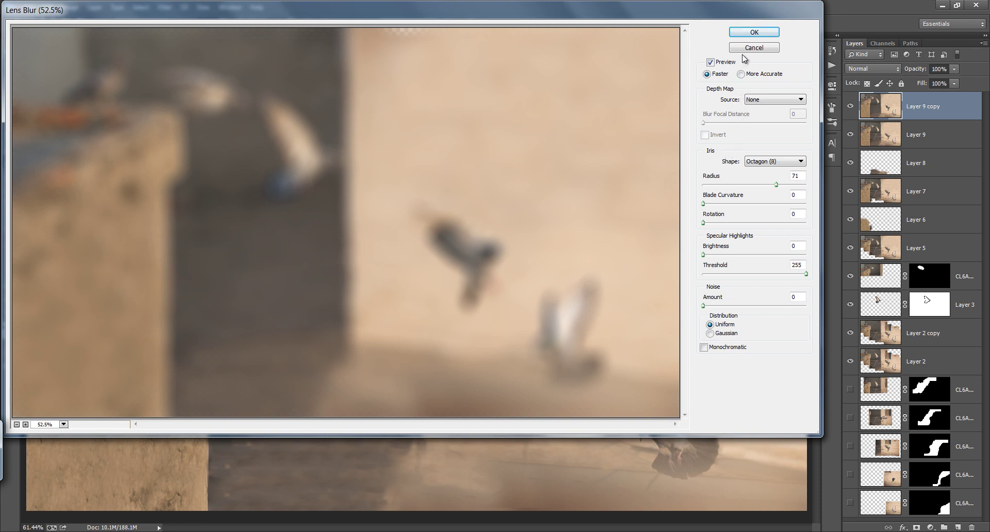
{"action": "left_click_drag", "start_coordinate": [779, 190], "coordinate": [749, 187]}
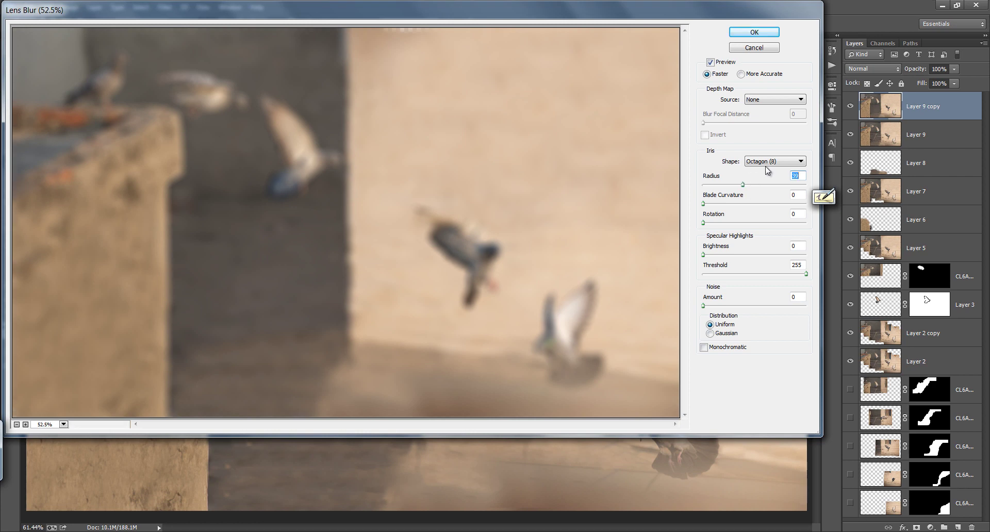
{"action": "left_click", "coordinate": [755, 32]}
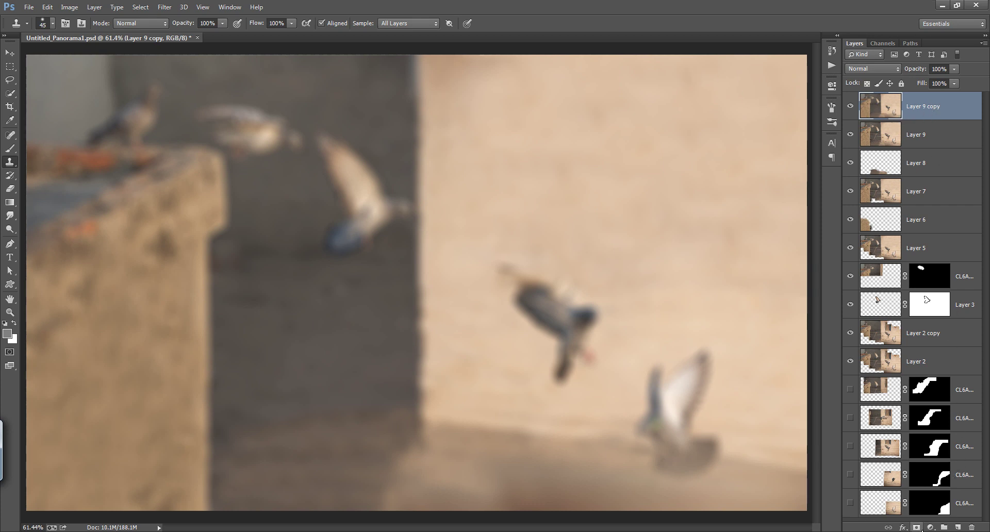
Place the blurred Layer 9 copy beneath Layer 9 and hide Layer 9 with a black-filled layer mask.
{"action": "left_click", "coordinate": [917, 528]}
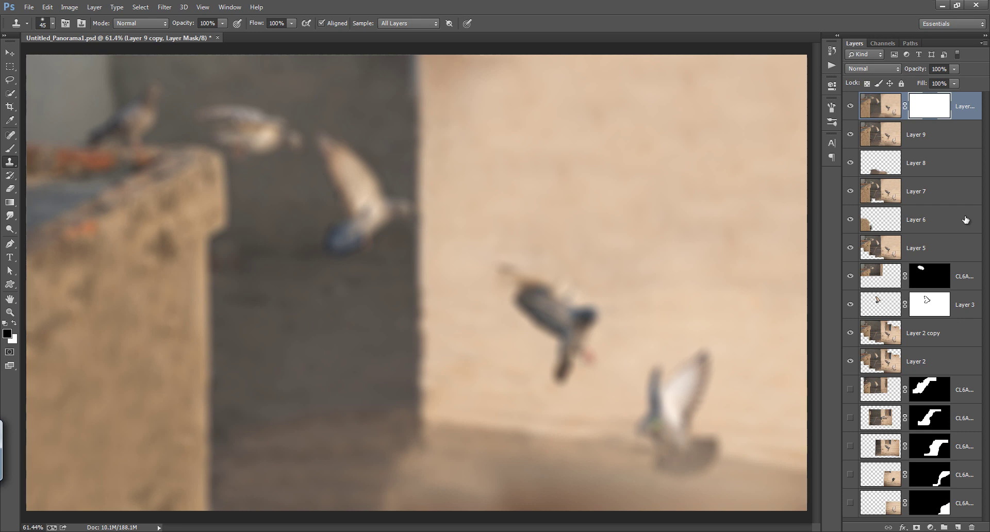
{"action": "key", "text": "alt+BackSpace"}
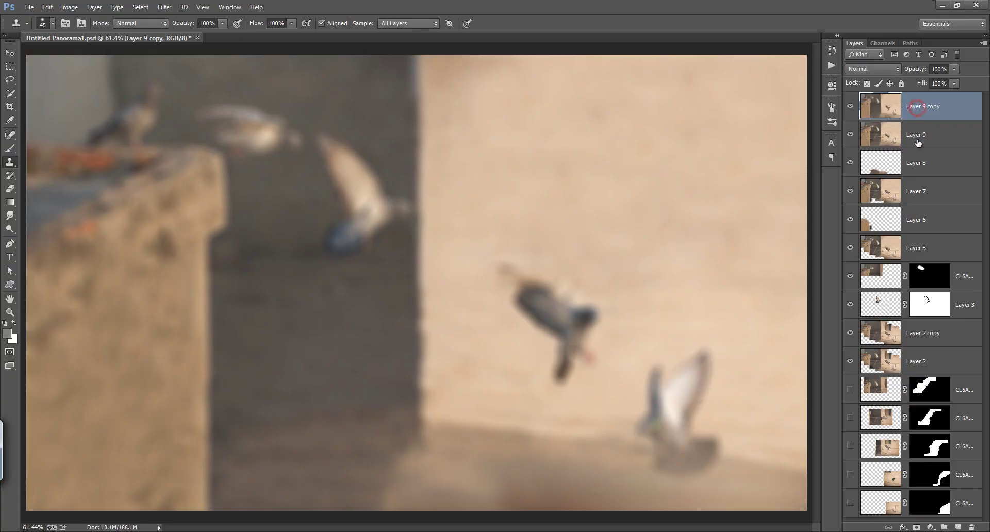
{"action": "left_click_drag", "start_coordinate": [885, 105], "coordinate": [902, 112]}
{"action": "left_click", "coordinate": [902, 112]}
{"action": "left_click", "coordinate": [915, 528]}
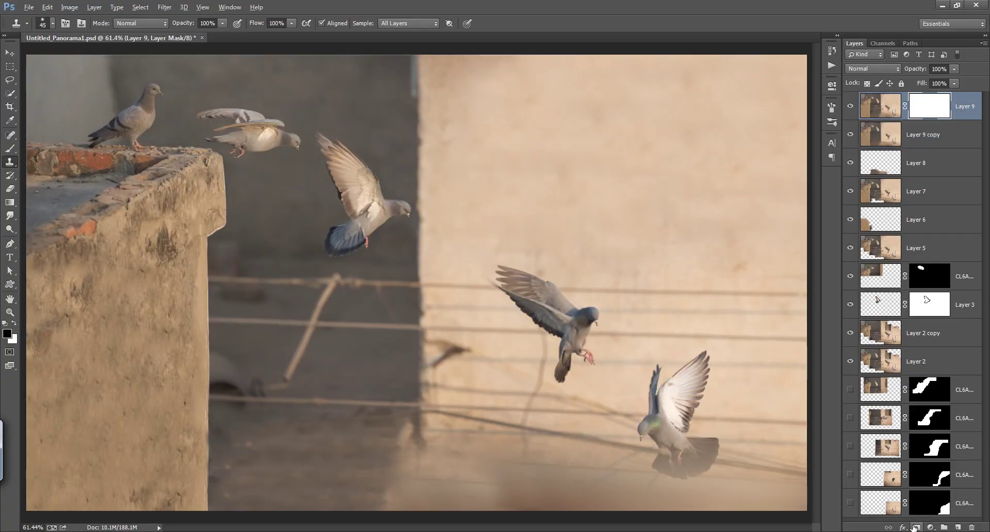
{"action": "key", "text": "alt+BackSpace"}
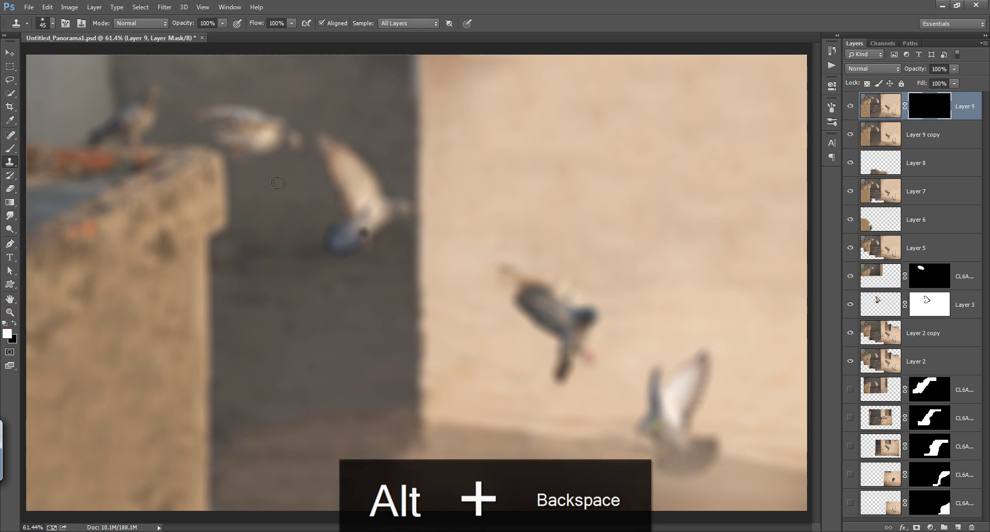
{"action": "key", "text": "bracketright"}
{"action": "key", "text": "bracketright"}
{"action": "key", "text": "bracketright"}
{"action": "key", "text": "bracketright"}
{"action": "key", "text": "bracketright"}
{"action": "key", "text": "bracketright"}
{"action": "key", "text": "bracketright"}
{"action": "key", "text": "bracketright"}
{"action": "key", "text": "bracketright"}
{"action": "left_click_drag", "start_coordinate": [156, 223], "coordinate": [144, 236]}
{"action": "key", "text": "ctrl+z"}
Paint white on Layer 9's mask with the Brush tool to reveal the sharp parapet and the standing pigeon.
{"action": "left_click", "coordinate": [10, 149]}
{"action": "left_click", "coordinate": [52, 23]}
{"action": "left_click", "coordinate": [436, 51]}
{"action": "mouse_move", "coordinate": [150, 148]}
{"action": "left_mouse_down"}
{"action": "mouse_move", "coordinate": [60, 144]}
{"action": "mouse_move", "coordinate": [207, 165]}
{"action": "mouse_move", "coordinate": [202, 504]}
{"action": "left_mouse_up"}
{"action": "key", "text": "ctrl+z"}
{"action": "mouse_move", "coordinate": [40, 151]}
{"action": "left_mouse_down"}
{"action": "mouse_move", "coordinate": [110, 130]}
{"action": "mouse_move", "coordinate": [214, 170]}
{"action": "mouse_move", "coordinate": [25, 179]}
{"action": "mouse_move", "coordinate": [153, 214]}
{"action": "left_mouse_up"}
{"action": "left_click_drag", "start_coordinate": [50, 407], "coordinate": [109, 360]}
{"action": "key", "text": "bracketright"}
{"action": "key", "text": "bracketright"}
{"action": "key", "text": "bracketright"}
{"action": "key", "text": "bracketright"}
{"action": "key", "text": "bracketright"}
{"action": "mouse_move", "coordinate": [128, 294]}
{"action": "left_mouse_down"}
{"action": "mouse_move", "coordinate": [84, 494]}
{"action": "mouse_move", "coordinate": [115, 482]}
{"action": "left_mouse_up"}
Reveal the sharp second and third pigeons on Layer 9's mask with a smaller white brush of about 80 px.
{"action": "key", "text": "bracketleft"}
{"action": "key", "text": "bracketleft"}
{"action": "key", "text": "bracketleft"}
{"action": "key", "text": "bracketleft"}
{"action": "left_click_drag", "start_coordinate": [237, 109], "coordinate": [223, 143]}
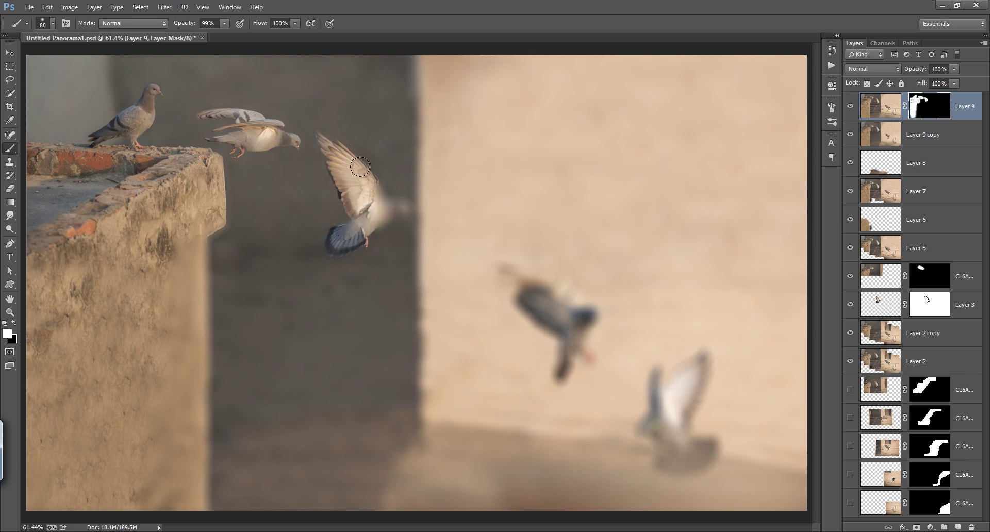
{"action": "left_click_drag", "start_coordinate": [420, 108], "coordinate": [419, 370]}
{"action": "key", "text": "ctrl+z"}
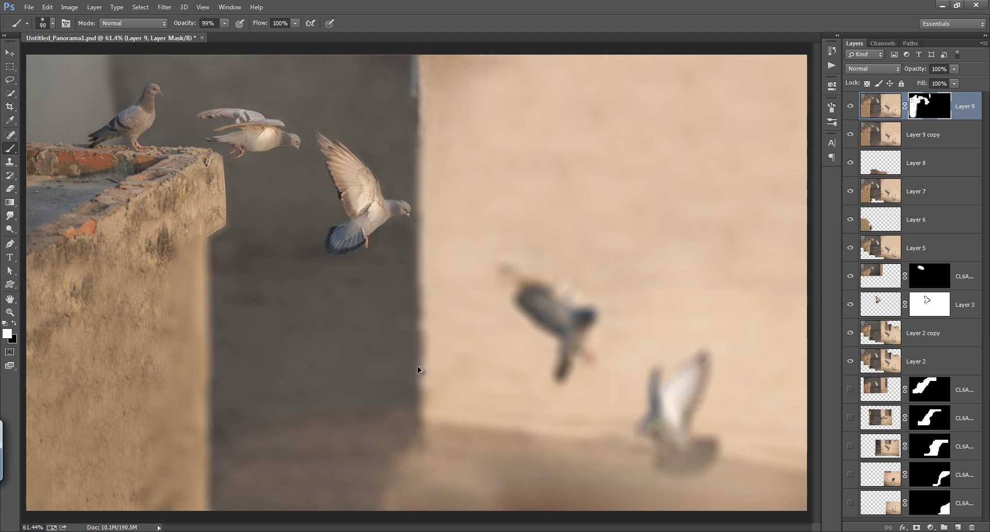
Reveal the fourth pigeon's sharp wings on Layer 9's mask, using a 50 px brush and 20 px for the feather tips.
{"action": "left_click_drag", "start_coordinate": [507, 285], "coordinate": [558, 326]}
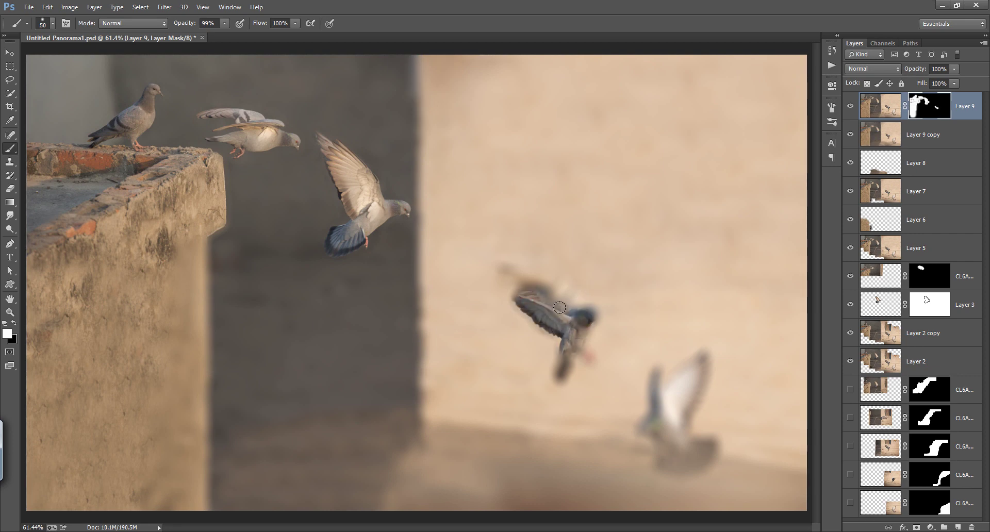
{"action": "scroll", "coordinate": [531, 272], "scroll_direction": "up", "scroll_amount": 3}
{"action": "scroll", "coordinate": [529, 268], "scroll_direction": "up", "scroll_amount": 3}
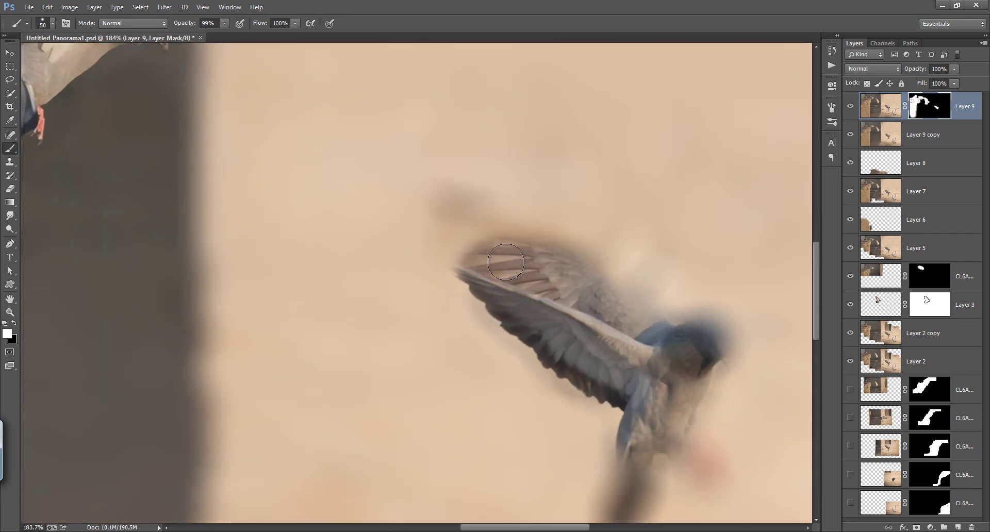
{"action": "key", "text": "bracketleft"}
{"action": "key", "text": "bracketleft"}
{"action": "key", "text": "bracketleft"}
{"action": "mouse_move", "coordinate": [504, 221]}
{"action": "left_mouse_down"}
{"action": "mouse_move", "coordinate": [454, 258]}
{"action": "mouse_move", "coordinate": [434, 214]}
{"action": "left_mouse_up"}
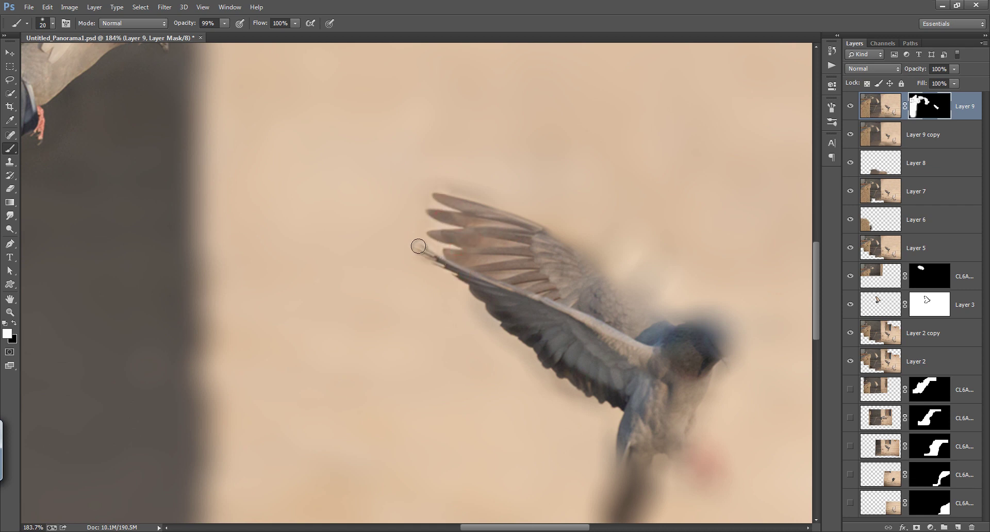
Paint the fourth pigeon's lower body and tail back into sharpness on the mask with the 20 px brush.
{"action": "mouse_move", "coordinate": [544, 234]}
{"action": "left_mouse_down"}
{"action": "mouse_move", "coordinate": [368, 207]}
{"action": "mouse_move", "coordinate": [462, 281]}
{"action": "left_mouse_up"}
{"action": "left_click_drag", "start_coordinate": [454, 406], "coordinate": [443, 463]}
{"action": "left_click_drag", "start_coordinate": [444, 464], "coordinate": [448, 361]}
{"action": "left_click_drag", "start_coordinate": [492, 321], "coordinate": [457, 388]}
{"action": "left_click_drag", "start_coordinate": [443, 371], "coordinate": [440, 394]}
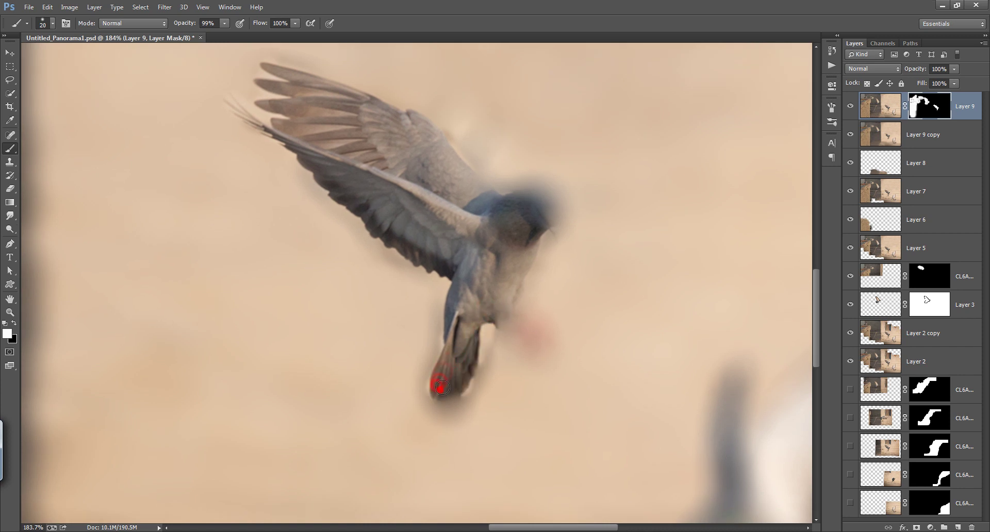
{"action": "left_click_drag", "start_coordinate": [489, 345], "coordinate": [489, 367]}
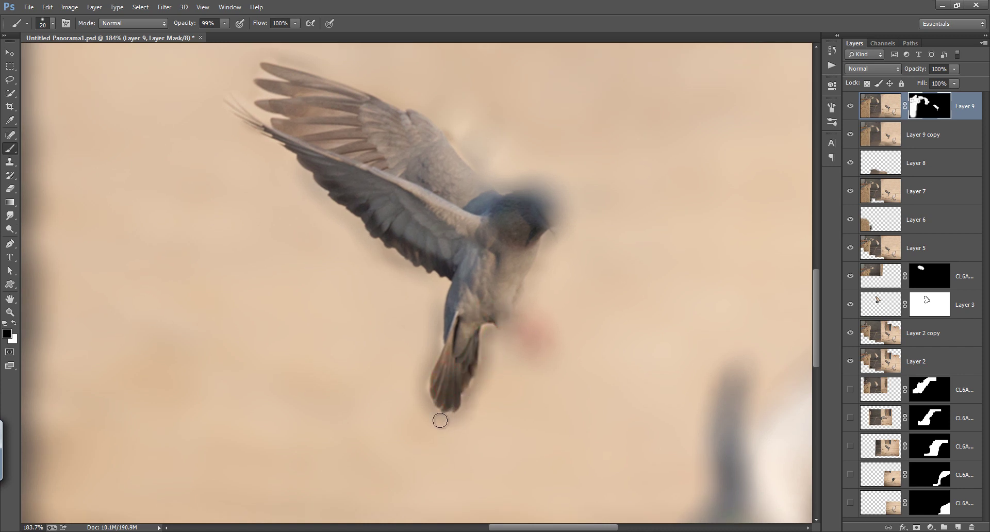
Reveal the fourth pigeon's head, beak and feet on Layer 9's mask with the 20 px white brush.
{"action": "mouse_move", "coordinate": [473, 195]}
{"action": "left_mouse_down"}
{"action": "mouse_move", "coordinate": [431, 298]}
{"action": "mouse_move", "coordinate": [411, 269]}
{"action": "left_mouse_up"}
{"action": "key", "text": "x"}
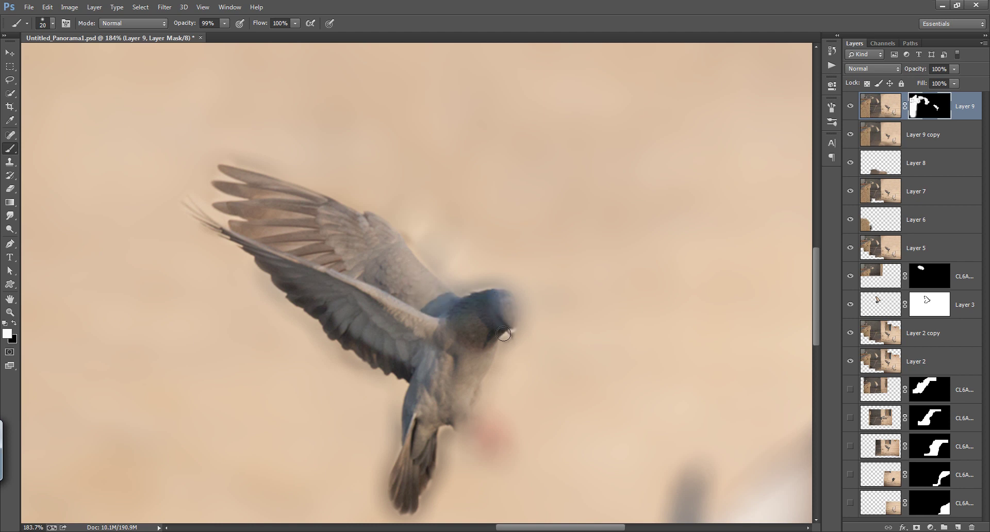
{"action": "left_click_drag", "start_coordinate": [466, 411], "coordinate": [483, 446]}
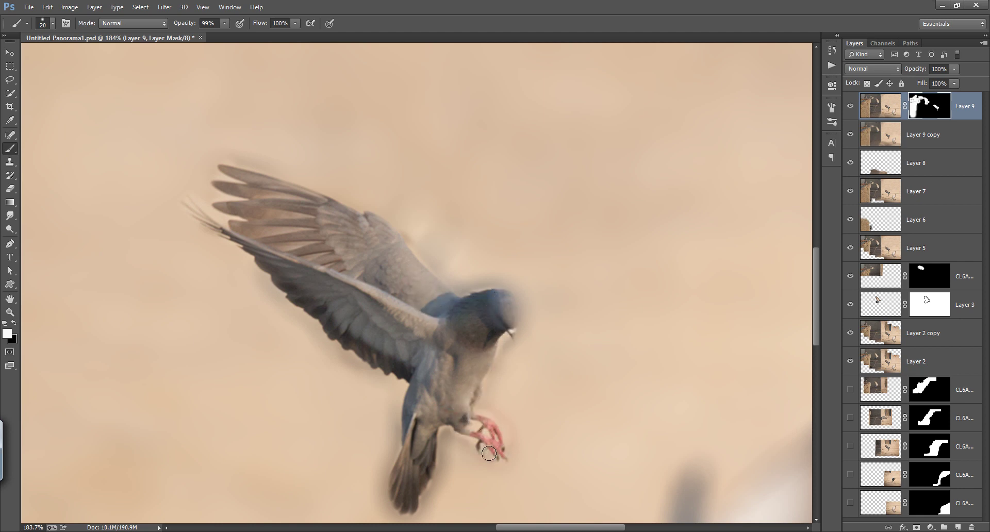
{"action": "left_click_drag", "start_coordinate": [509, 315], "coordinate": [514, 324]}
Clone wall texture over the blurred fourth pigeon on Layer 9 copy with Layer 9 hidden, then show Layer 9 again.
{"action": "left_click", "coordinate": [851, 105]}
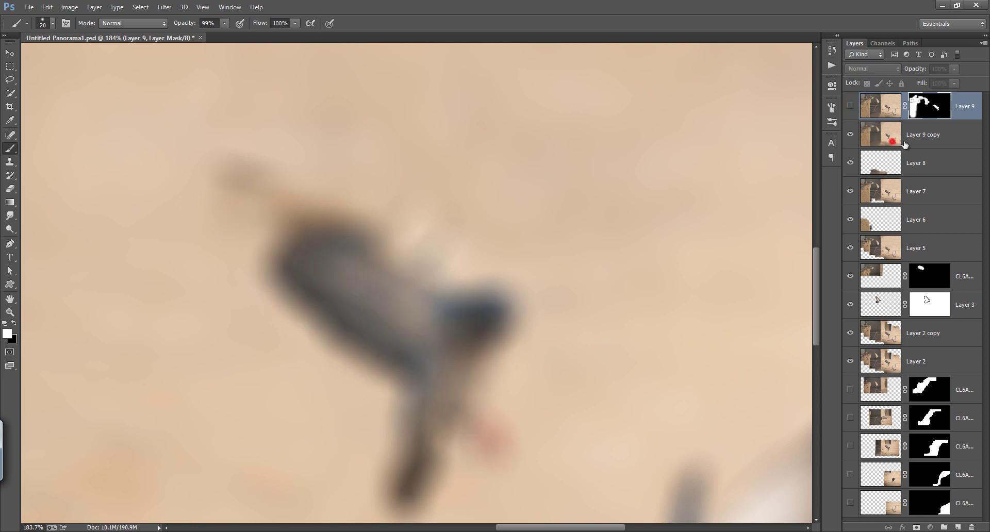
{"action": "left_click", "coordinate": [923, 135]}
{"action": "key", "text": "bracketright"}
{"action": "key", "text": "bracketright"}
{"action": "key", "text": "bracketright"}
{"action": "key", "text": "bracketright"}
{"action": "key", "text": "bracketright"}
{"action": "key", "text": "x"}
{"action": "left_click", "coordinate": [586, 228], "text": "alt"}
{"action": "left_click", "coordinate": [11, 161]}
{"action": "mouse_move", "coordinate": [486, 354]}
{"action": "left_mouse_down"}
{"action": "mouse_move", "coordinate": [428, 454]}
{"action": "mouse_move", "coordinate": [393, 471]}
{"action": "mouse_move", "coordinate": [412, 286]}
{"action": "mouse_move", "coordinate": [255, 187]}
{"action": "mouse_move", "coordinate": [280, 265]}
{"action": "mouse_move", "coordinate": [371, 392]}
{"action": "left_mouse_up"}
{"action": "left_click", "coordinate": [851, 106]}
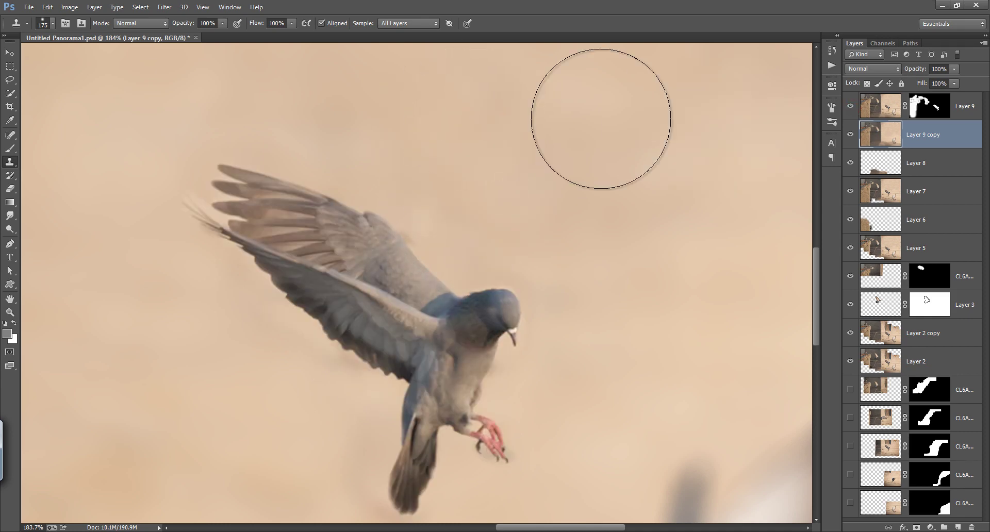
Refine Layer 9's mask around the fourth pigeon's wingtip feathers and lower wing edge with the 15 px brush.
{"action": "left_click", "coordinate": [930, 106]}
{"action": "left_click_drag", "start_coordinate": [240, 210], "coordinate": [111, 196]}
{"action": "key", "text": "ctrl+z"}
{"action": "key", "text": "b"}
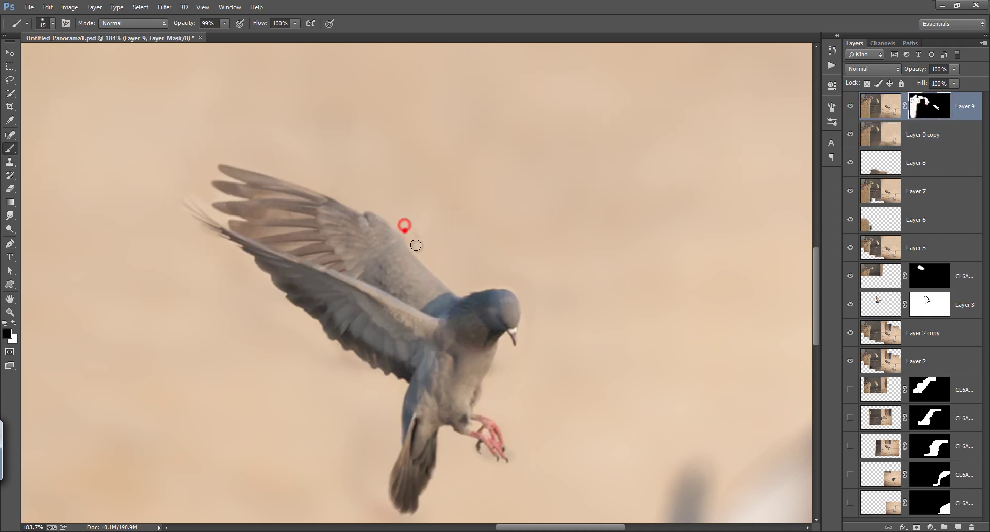
{"action": "left_click_drag", "start_coordinate": [510, 447], "coordinate": [469, 300]}
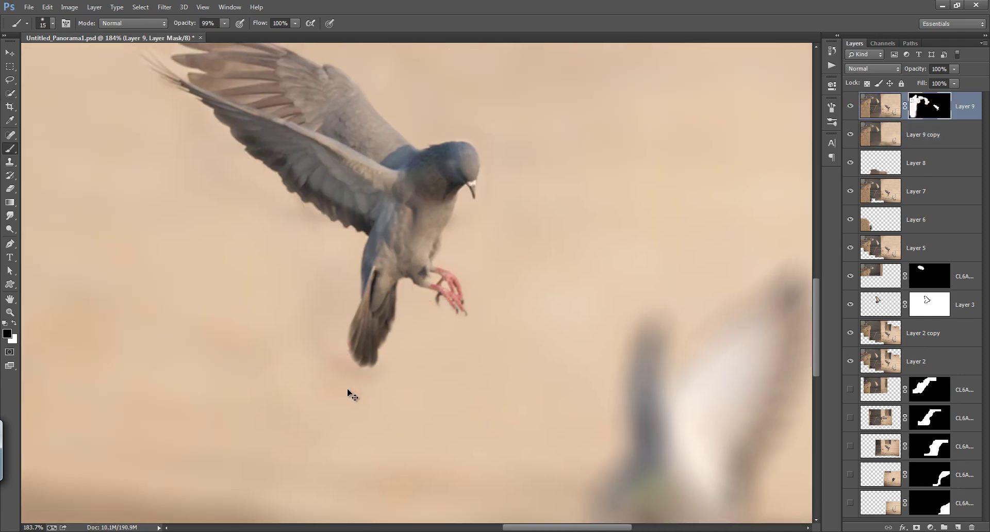
{"action": "key", "text": "ctrl+0"}
{"action": "left_click", "coordinate": [522, 308], "text": "ctrl"}
{"action": "left_click_drag", "start_coordinate": [457, 253], "coordinate": [447, 234]}
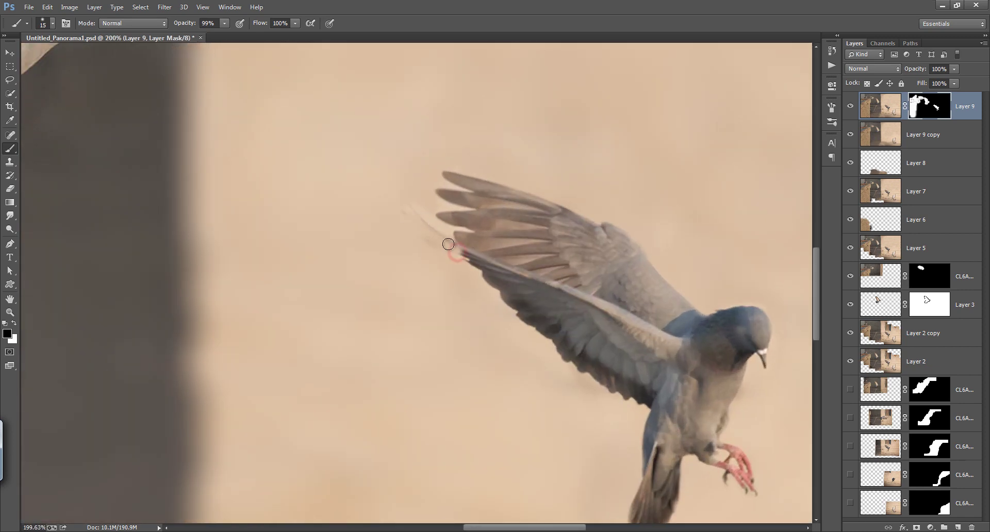
{"action": "left_click_drag", "start_coordinate": [472, 270], "coordinate": [512, 294]}
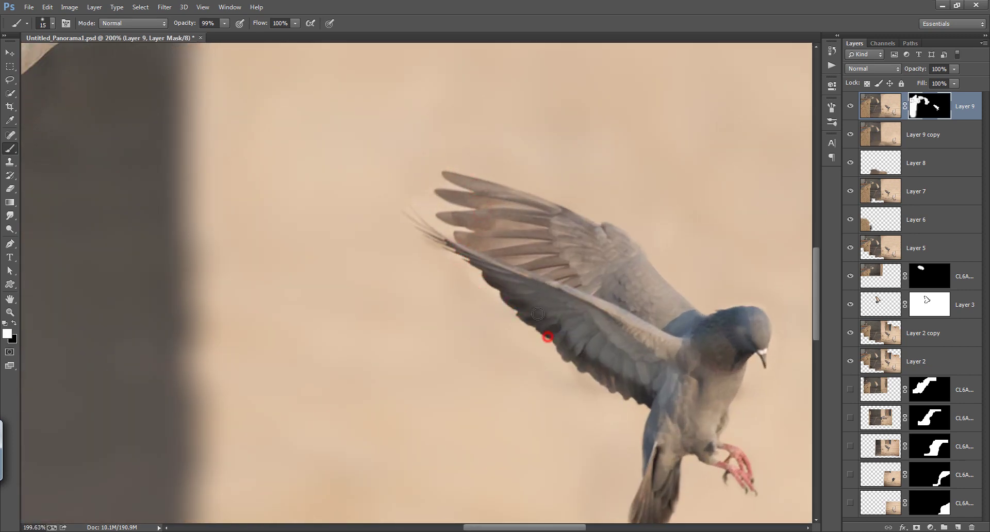
{"action": "left_click_drag", "start_coordinate": [591, 365], "coordinate": [651, 395]}
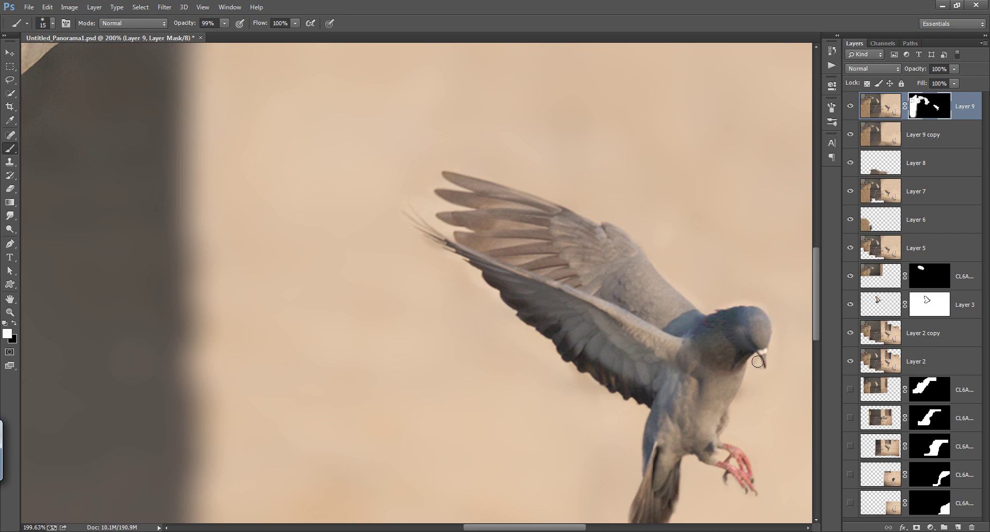
Touch up the fourth pigeon's beak and reveal the sharp fifth pigeon on Layer 9's mask.
{"action": "left_click_drag", "start_coordinate": [761, 352], "coordinate": [661, 238]}
{"action": "left_click_drag", "start_coordinate": [547, 356], "coordinate": [539, 391]}
{"action": "left_click_drag", "start_coordinate": [543, 300], "coordinate": [576, 429]}
{"action": "left_click_drag", "start_coordinate": [535, 232], "coordinate": [383, 181]}
{"action": "scroll", "coordinate": [576, 273], "scroll_direction": "down", "scroll_amount": 5}
Reveal the sharp lower wall inside the rectangular selection on Layer 9's mask with a 300 px white brush, and deselect.
{"action": "left_click", "coordinate": [936, 106], "text": "shift"}
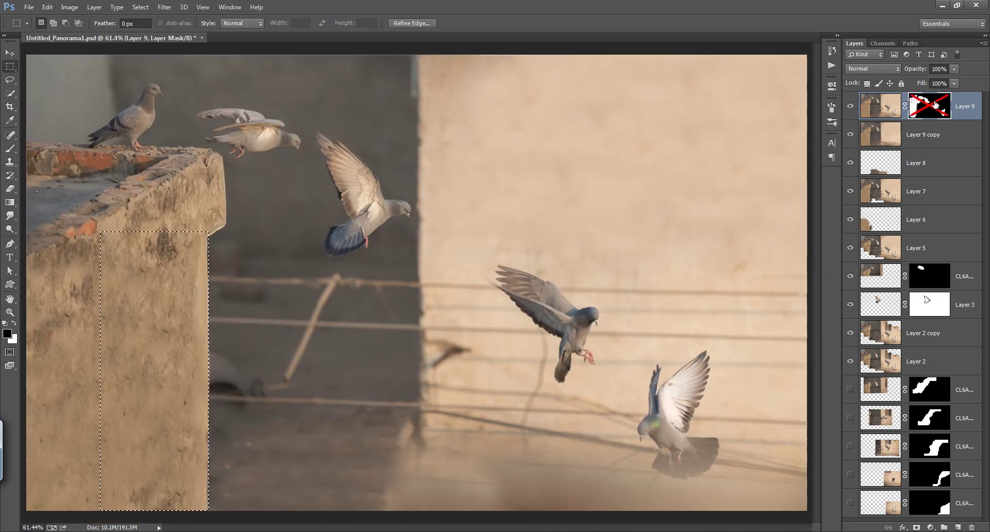
{"action": "left_click", "coordinate": [936, 104], "text": "shift"}
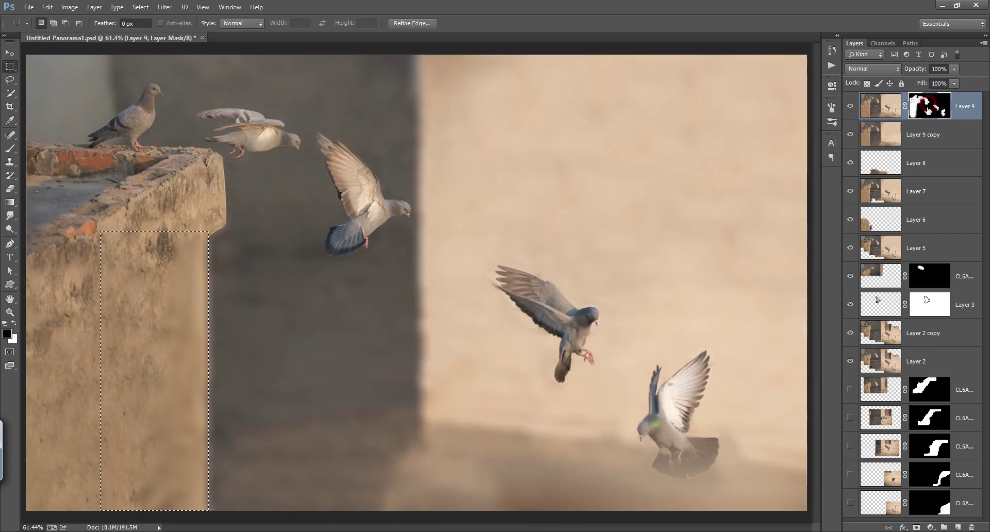
{"action": "key", "text": "b"}
{"action": "key", "text": "x"}
{"action": "left_click_drag", "start_coordinate": [173, 263], "coordinate": [186, 508]}
{"action": "key", "text": "ctrl+d"}
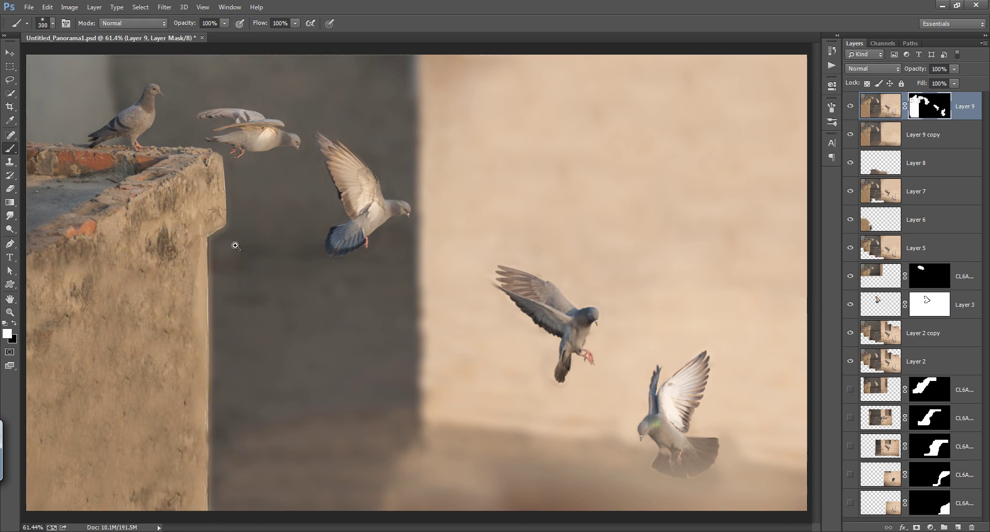
Hide Layer 9 and clone the dark background over the blurred wall edge on Layer 9 copy with a 175 px stamp.
{"action": "left_click_drag", "start_coordinate": [220, 181], "coordinate": [382, 351]}
{"action": "left_click", "coordinate": [851, 106]}
{"action": "left_click_drag", "start_coordinate": [330, 230], "coordinate": [316, 140]}
{"action": "left_click", "coordinate": [10, 163]}
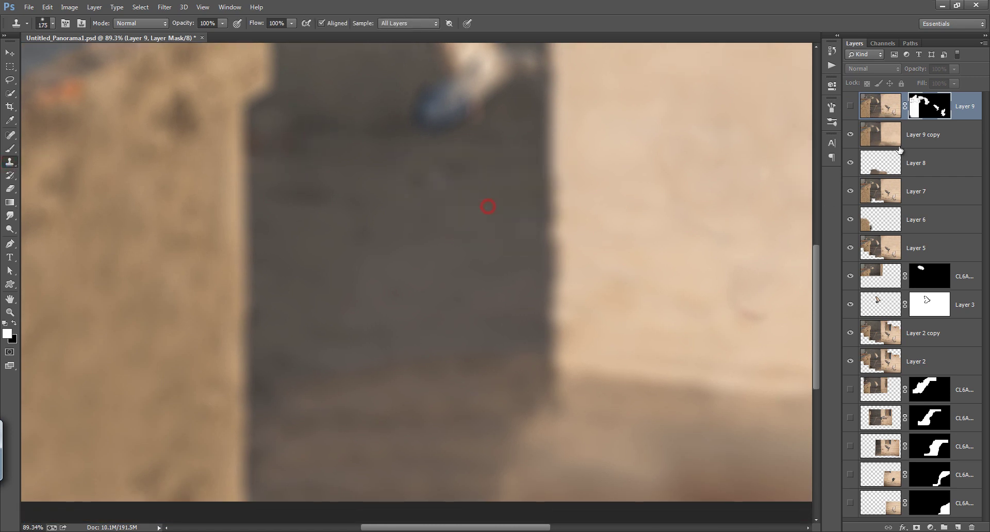
{"action": "left_click", "coordinate": [893, 129]}
{"action": "left_click", "coordinate": [283, 137], "text": "alt"}
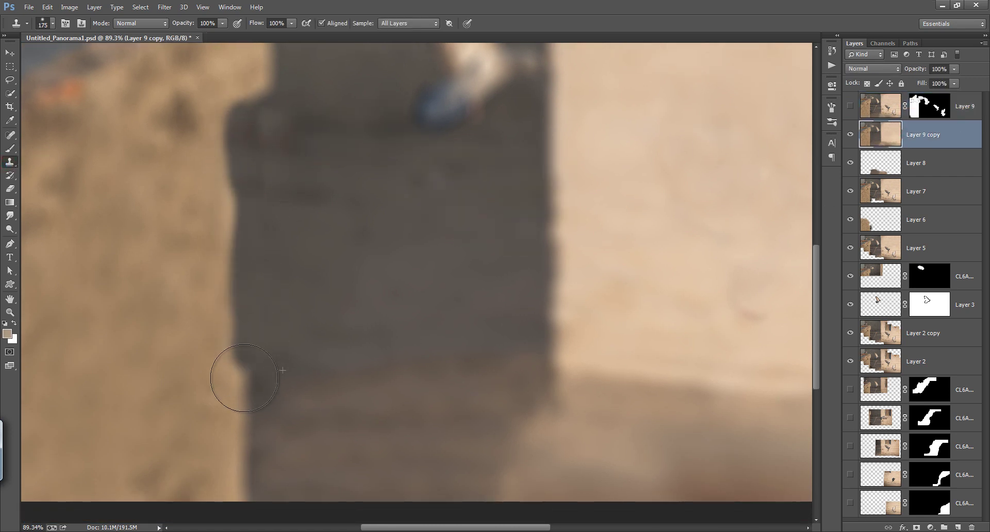